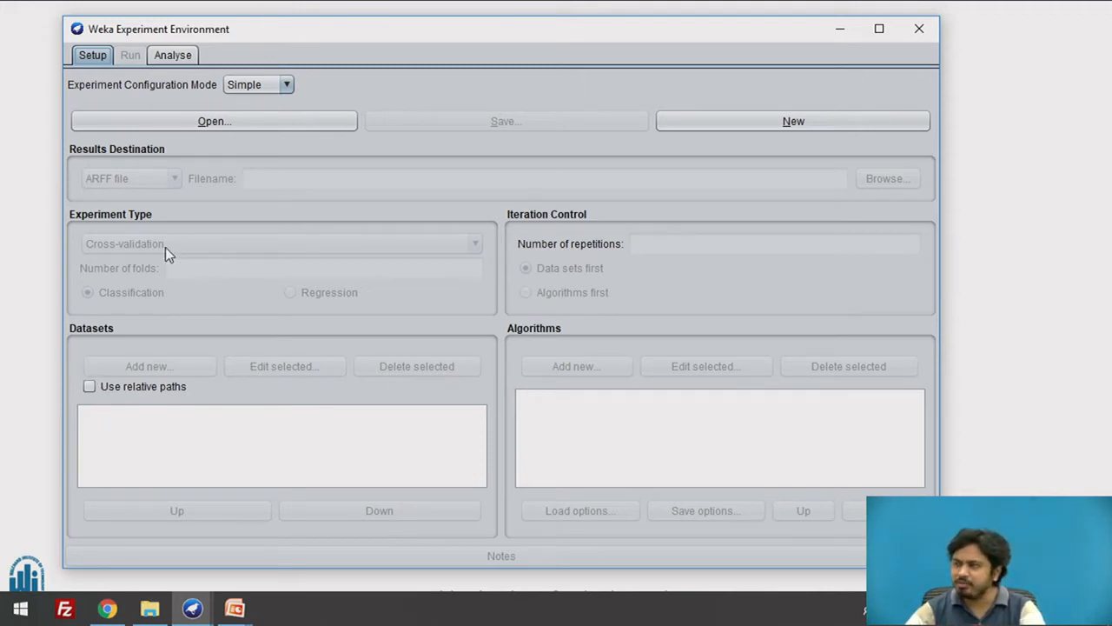
- Create a new experiment and add segment-challenge.arff from the Weka data folder to its datasets
click(752, 123)
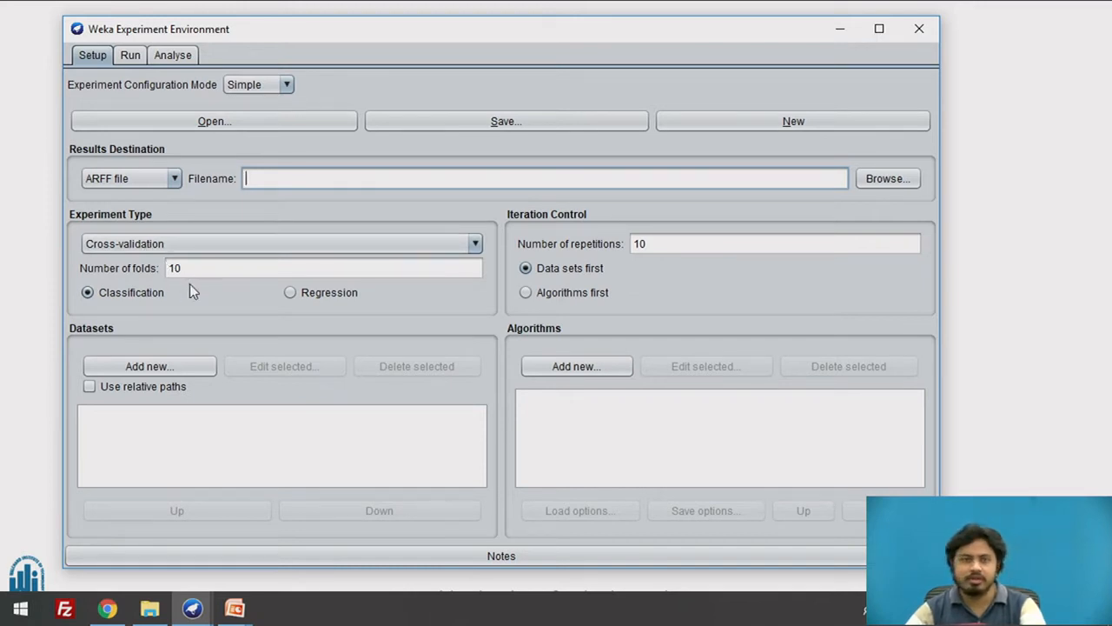
click(145, 369)
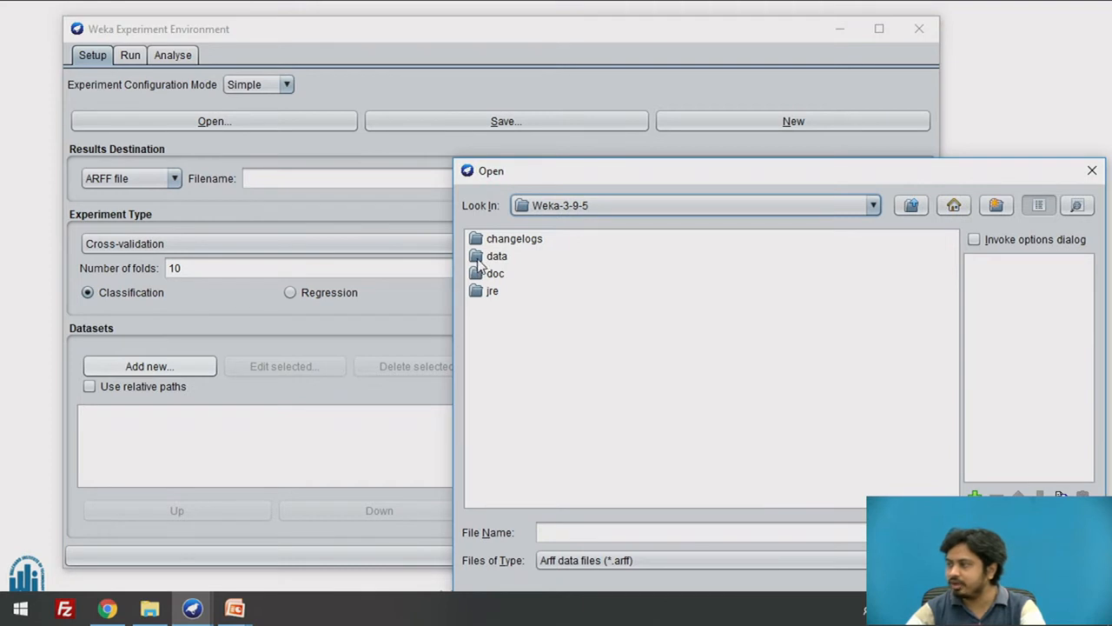
double_click(483, 258)
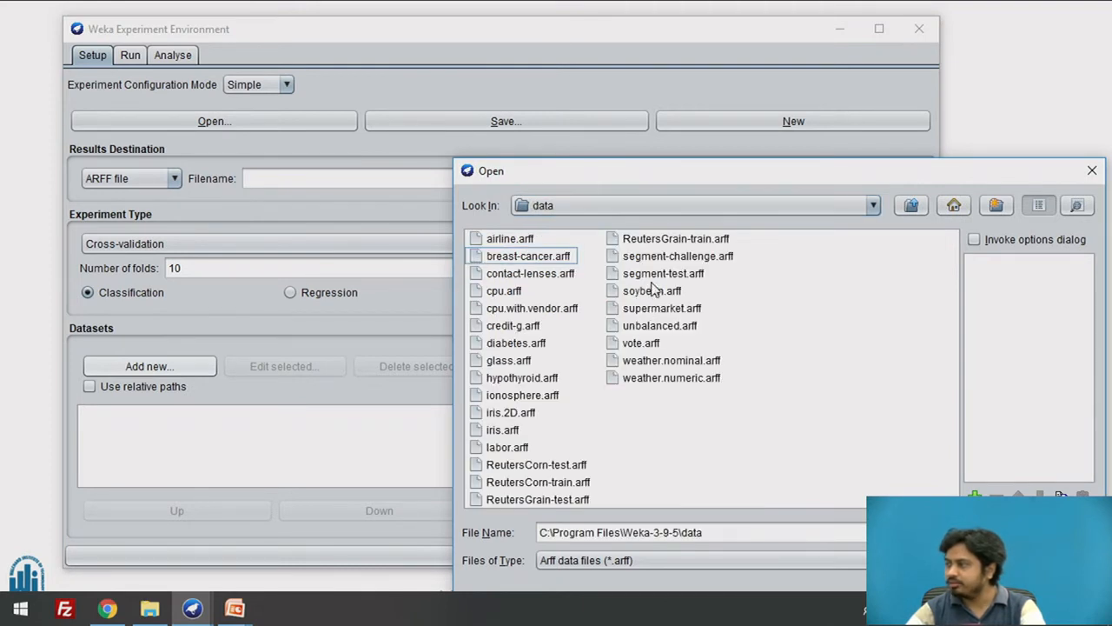
click(655, 256)
drag(699, 173, 630, 67)
click(921, 492)
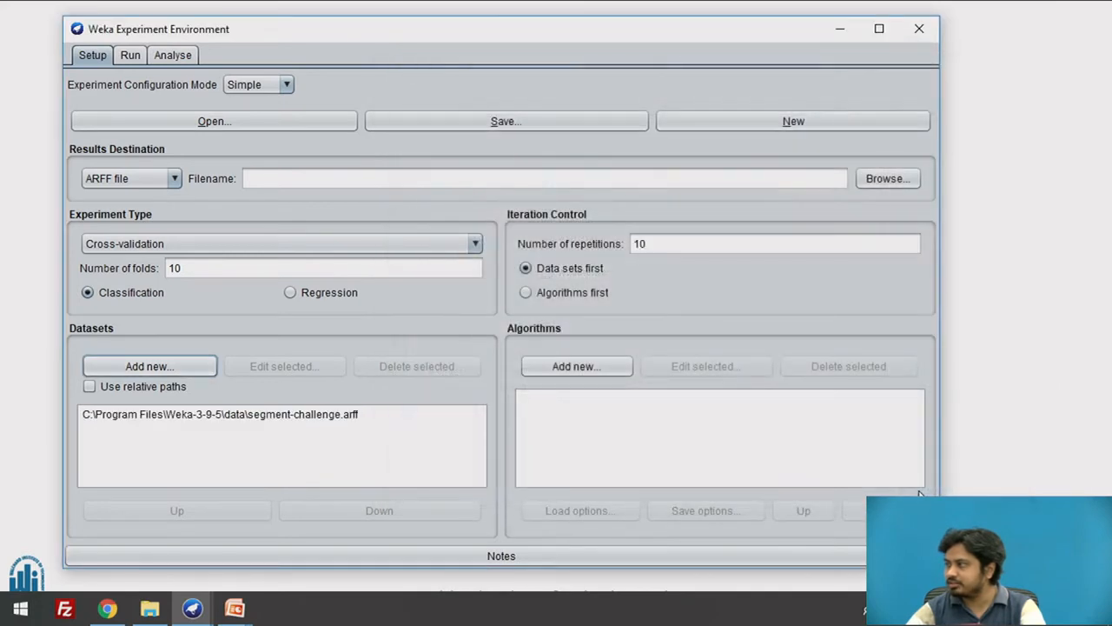
- Add ionosphere.arff from the data folder as the experiment's second dataset
click(127, 368)
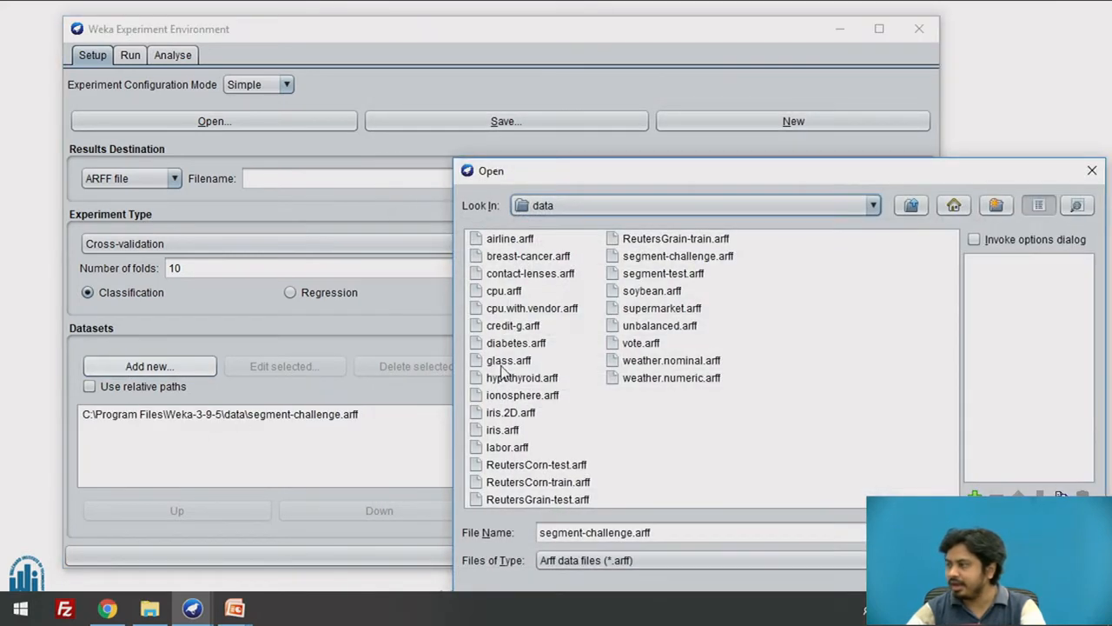
click(521, 394)
drag(575, 178, 512, 46)
click(923, 477)
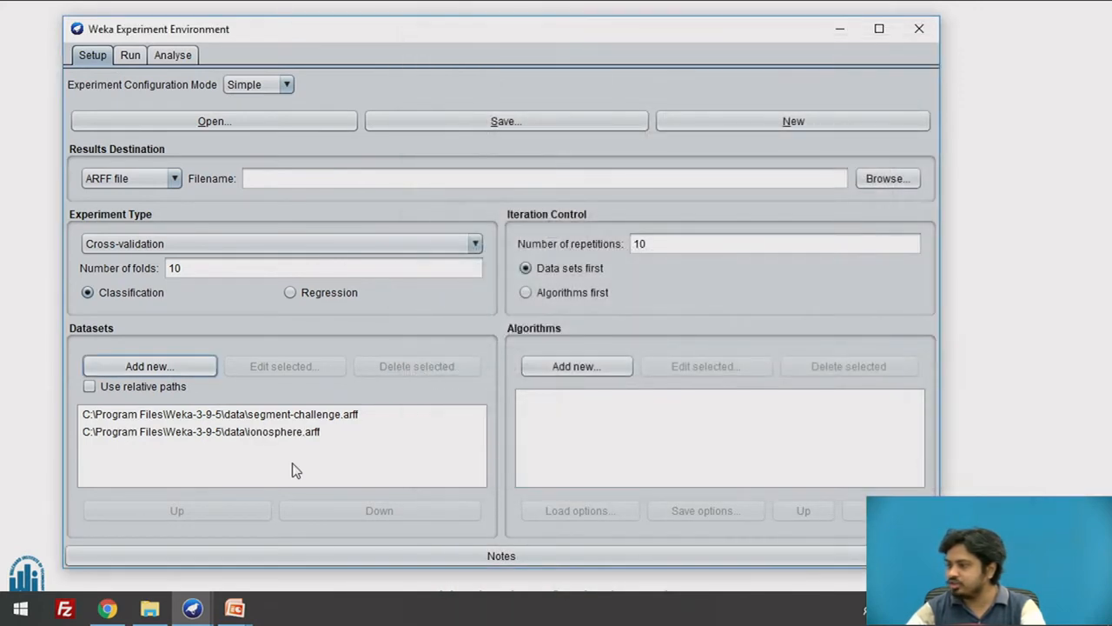
click(251, 435)
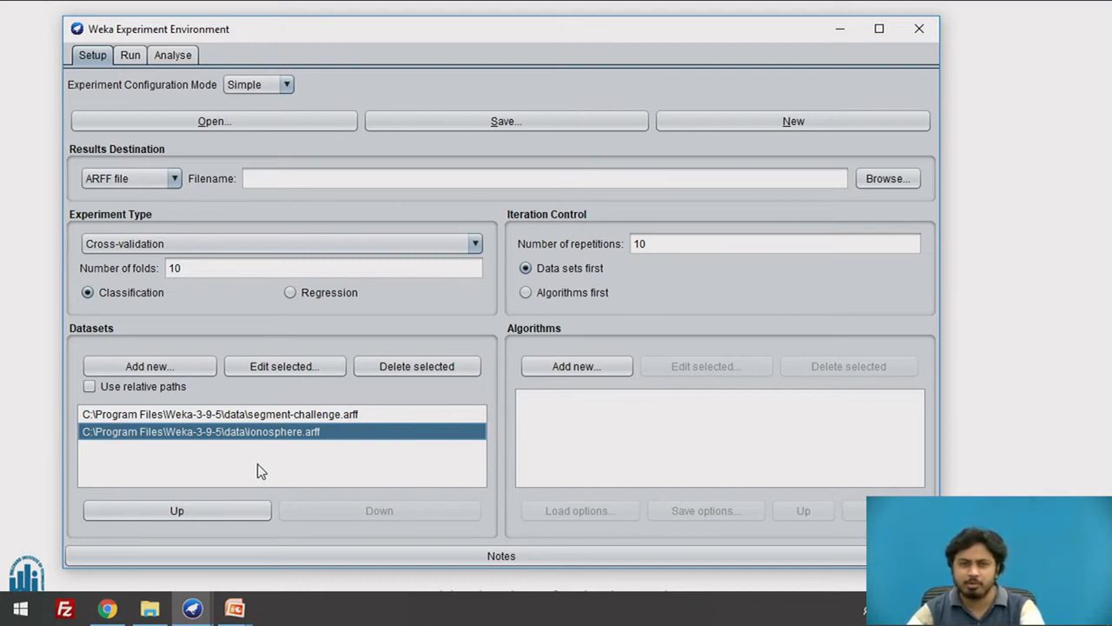
click(241, 417)
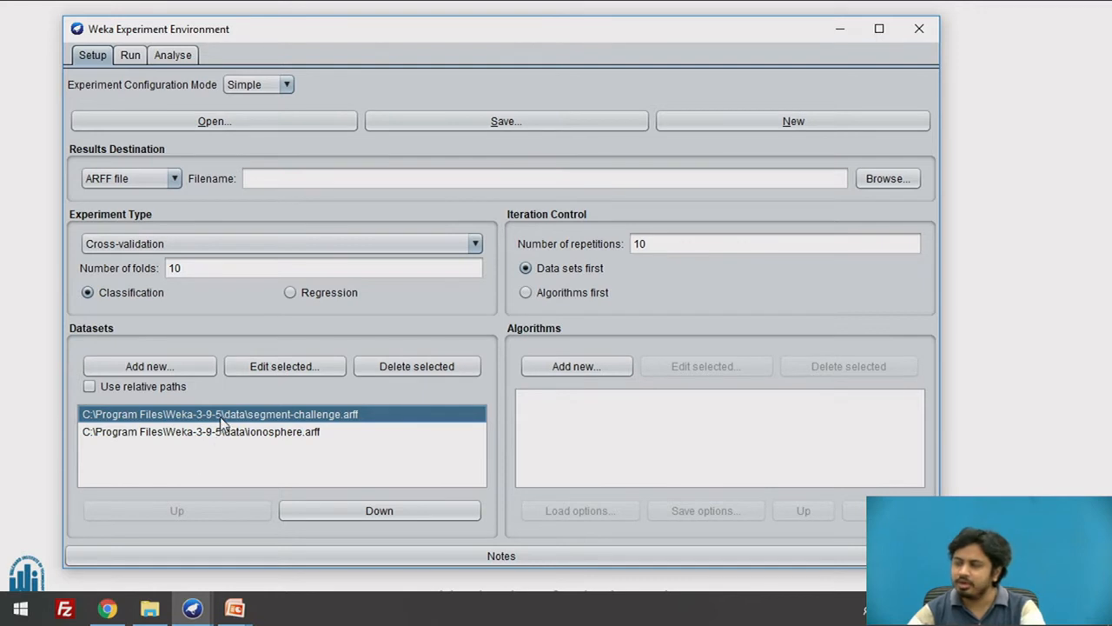
click(229, 437)
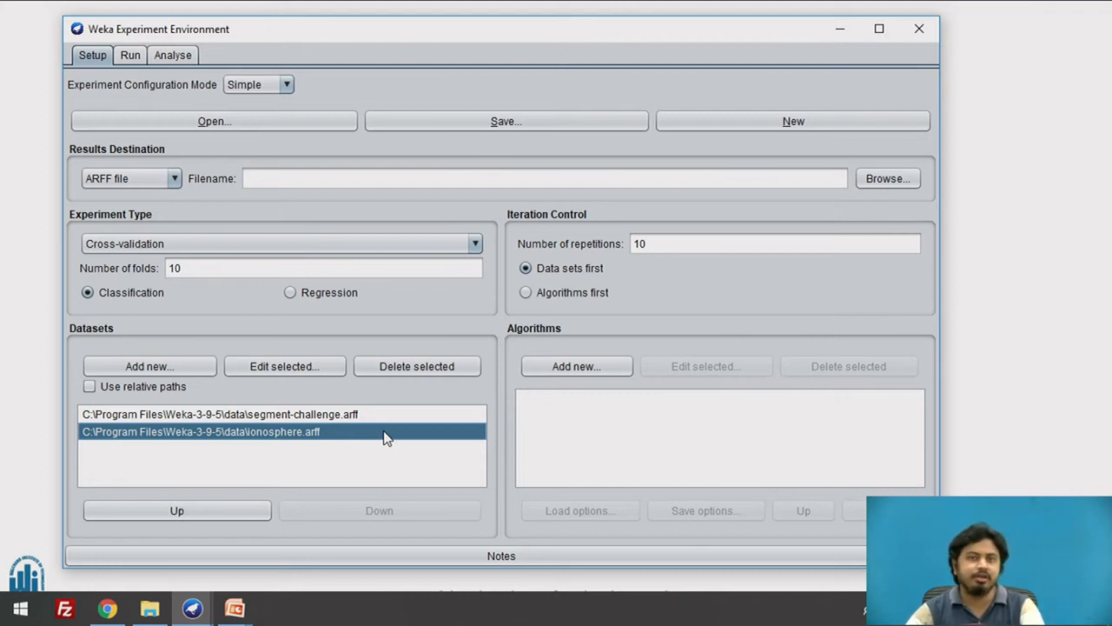
- Set the iteration control to run algorithms first, keeping 10 repetitions
click(524, 298)
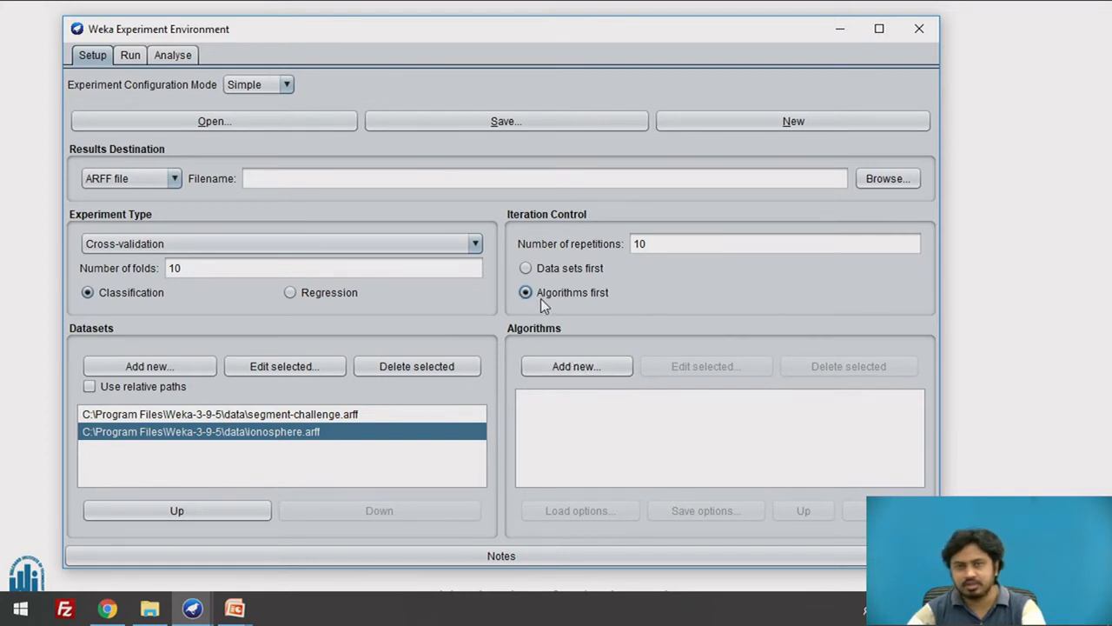
drag(671, 247, 626, 243)
click(685, 265)
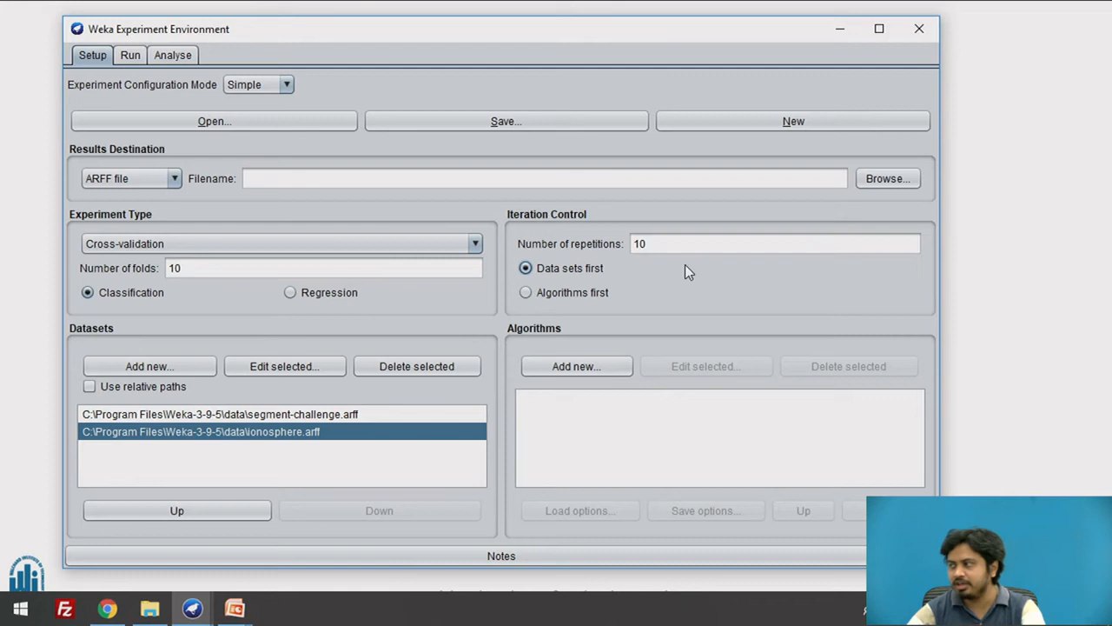
click(523, 291)
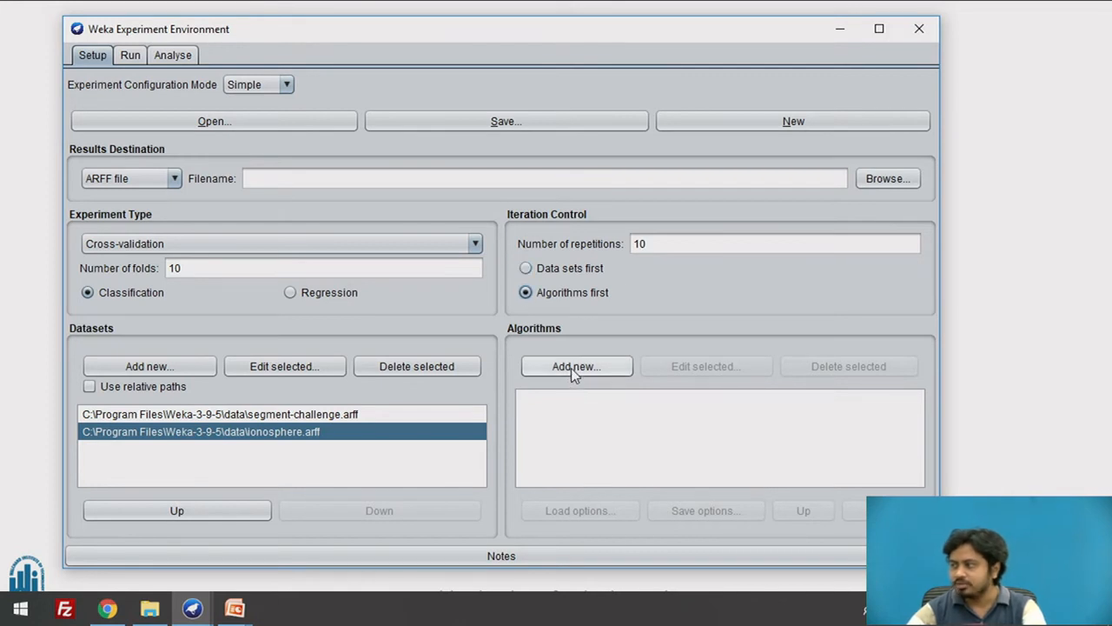
- Start a new algorithm entry and choose the REPTree classifier from the trees group
click(571, 368)
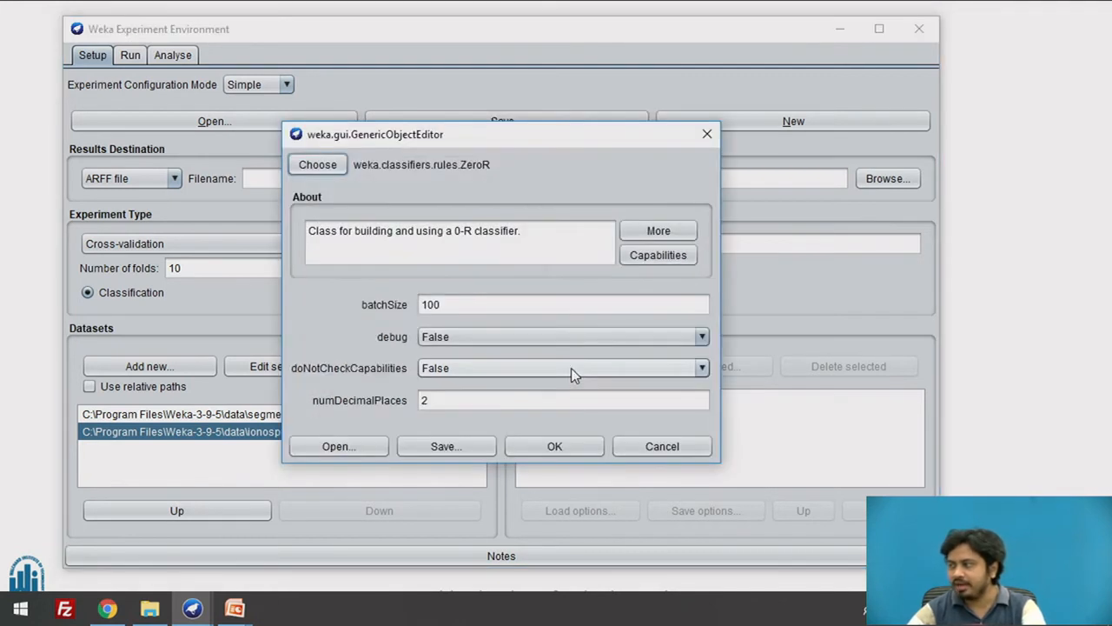
click(318, 164)
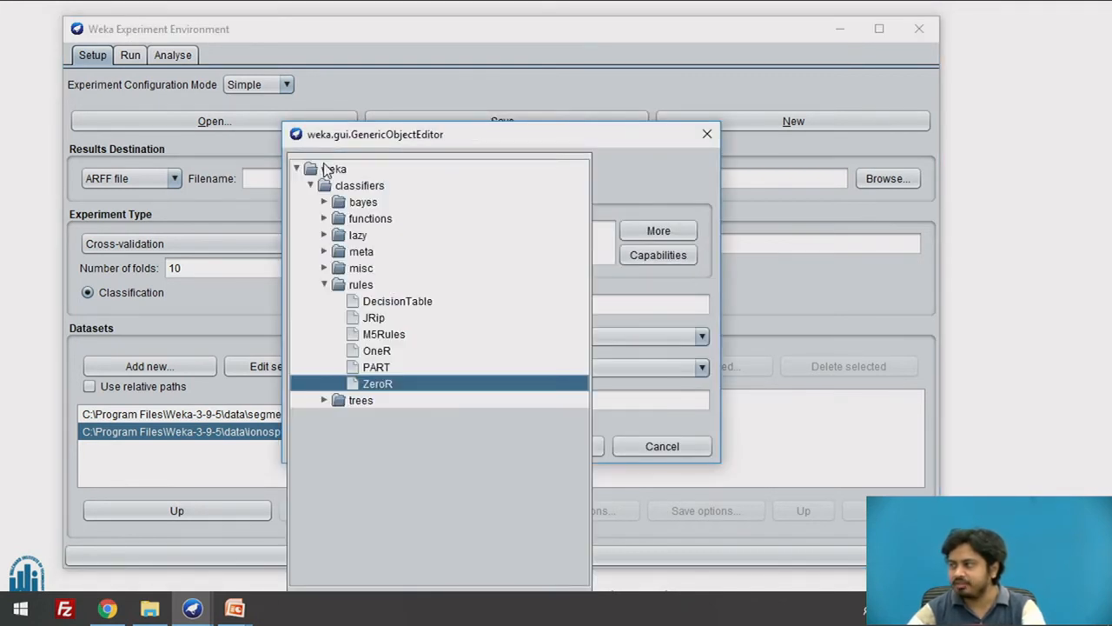
click(322, 401)
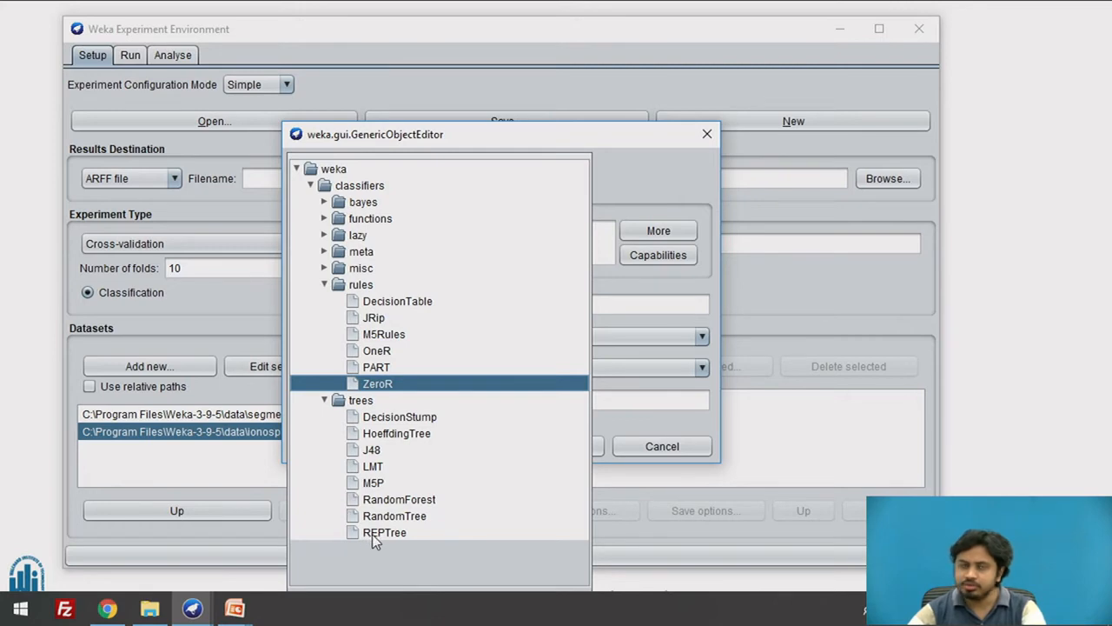
mouse_move(373, 535)
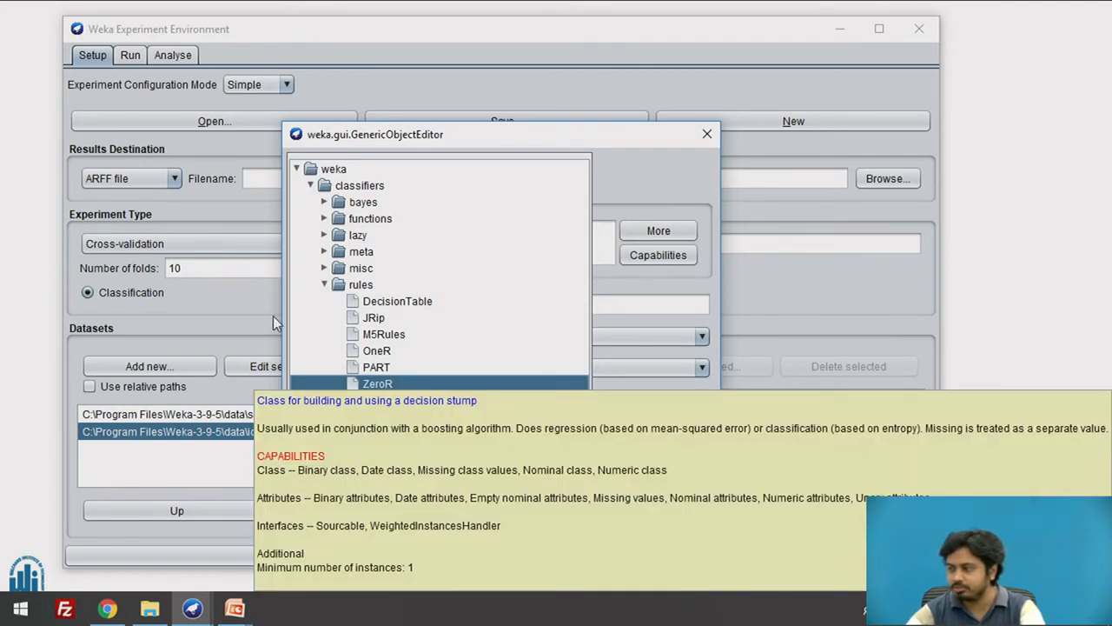
click(360, 529)
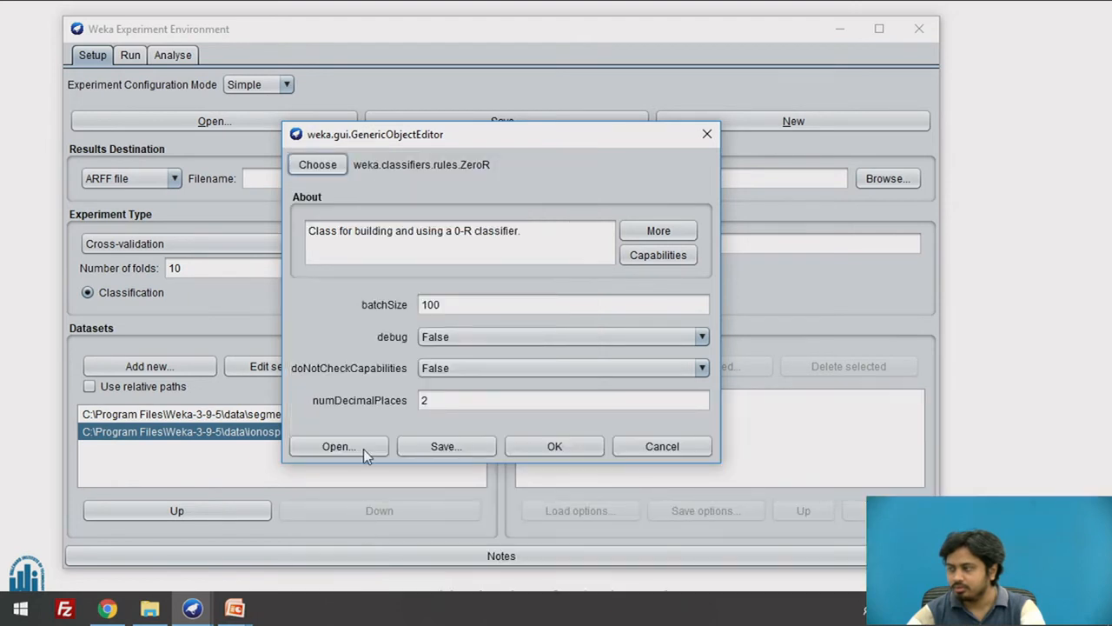
click(317, 165)
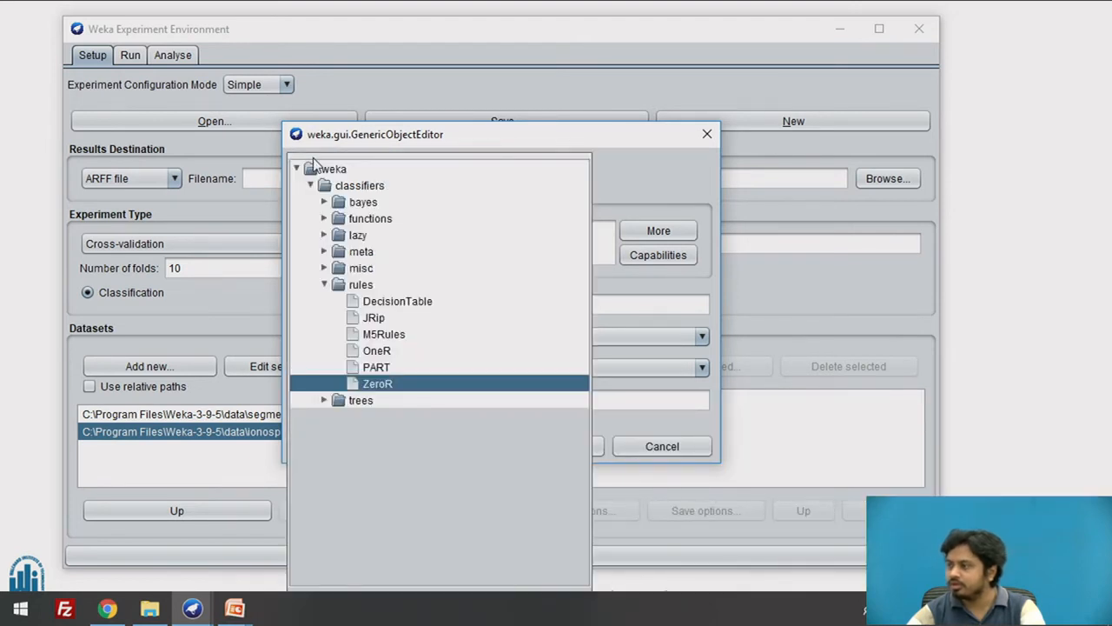
click(324, 401)
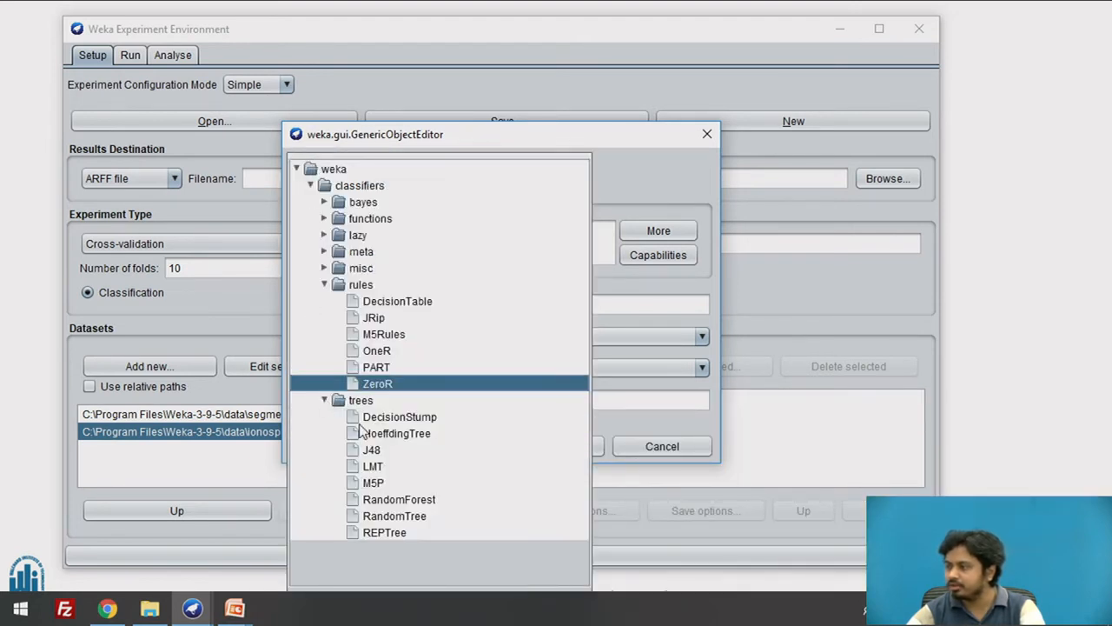
click(402, 532)
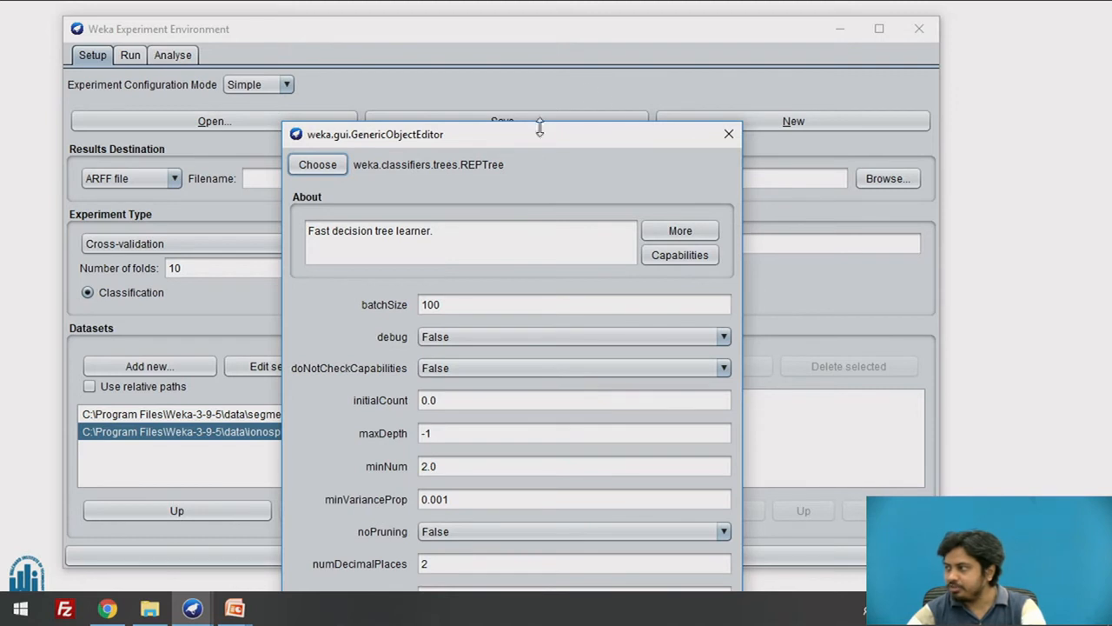
drag(540, 132, 531, 34)
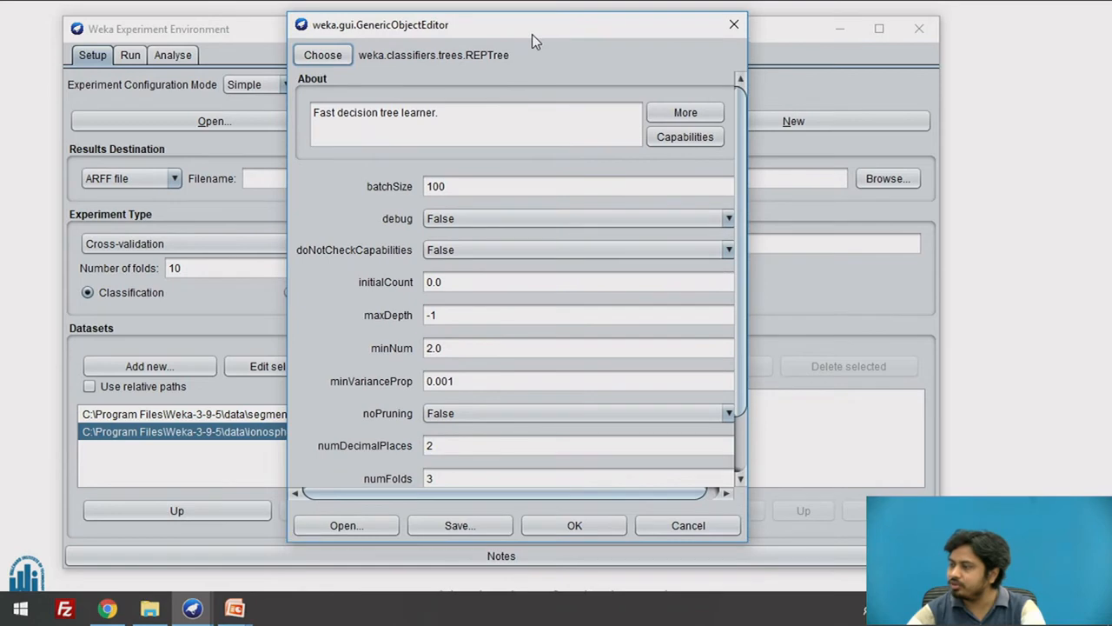
- Review the REPTree option descriptions and add the classifier to the experiment's algorithms with default settings
click(684, 111)
scroll(898, 165, down, 5)
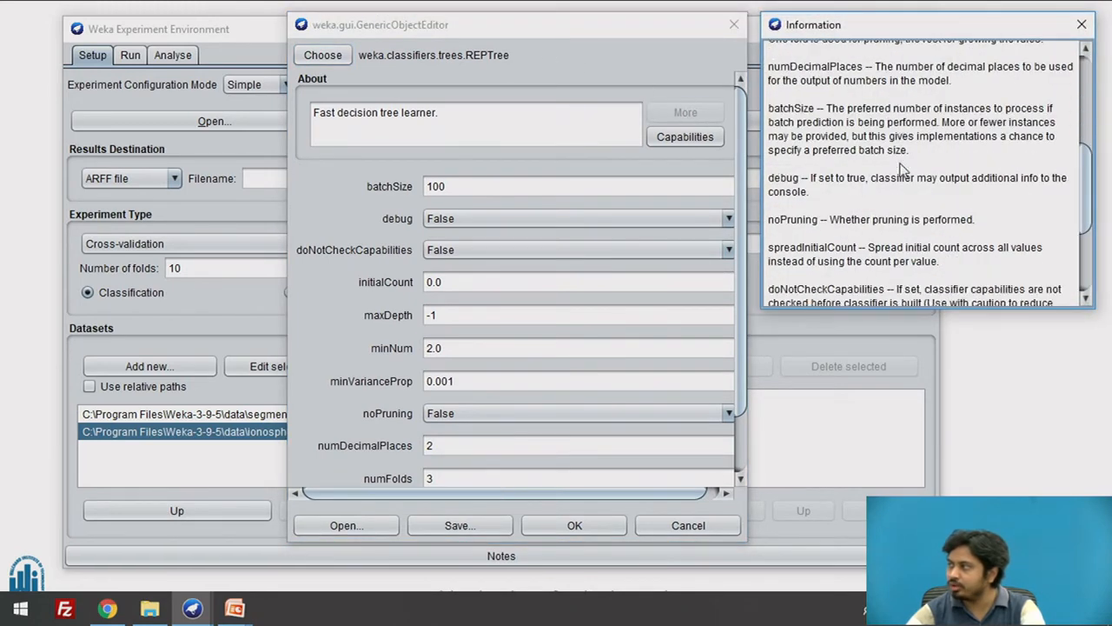
scroll(904, 168, up, 4)
click(1080, 26)
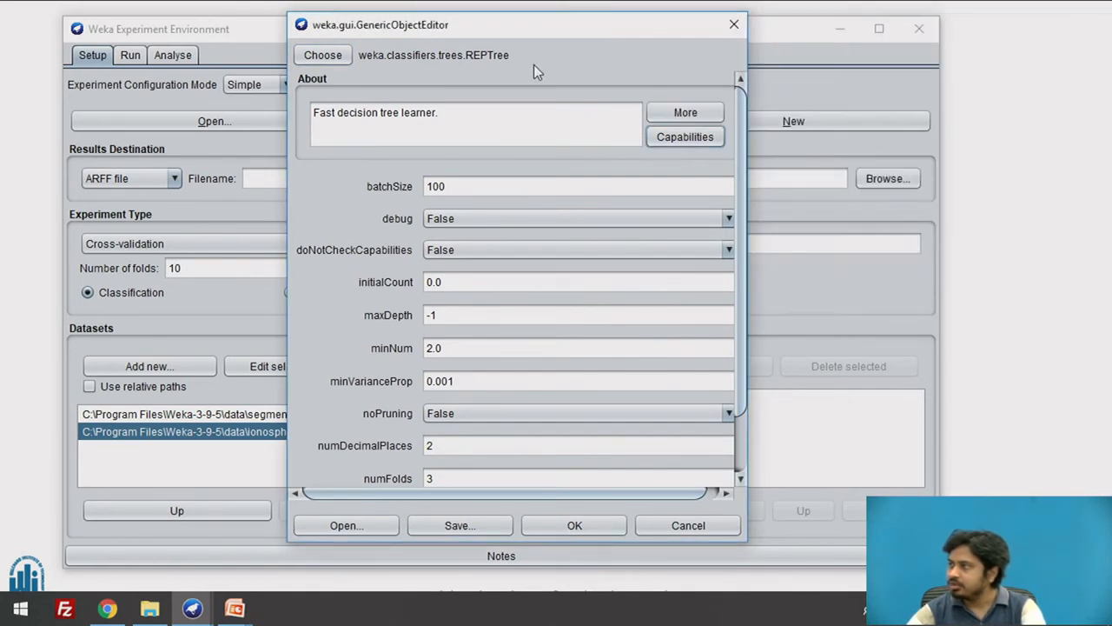
click(545, 525)
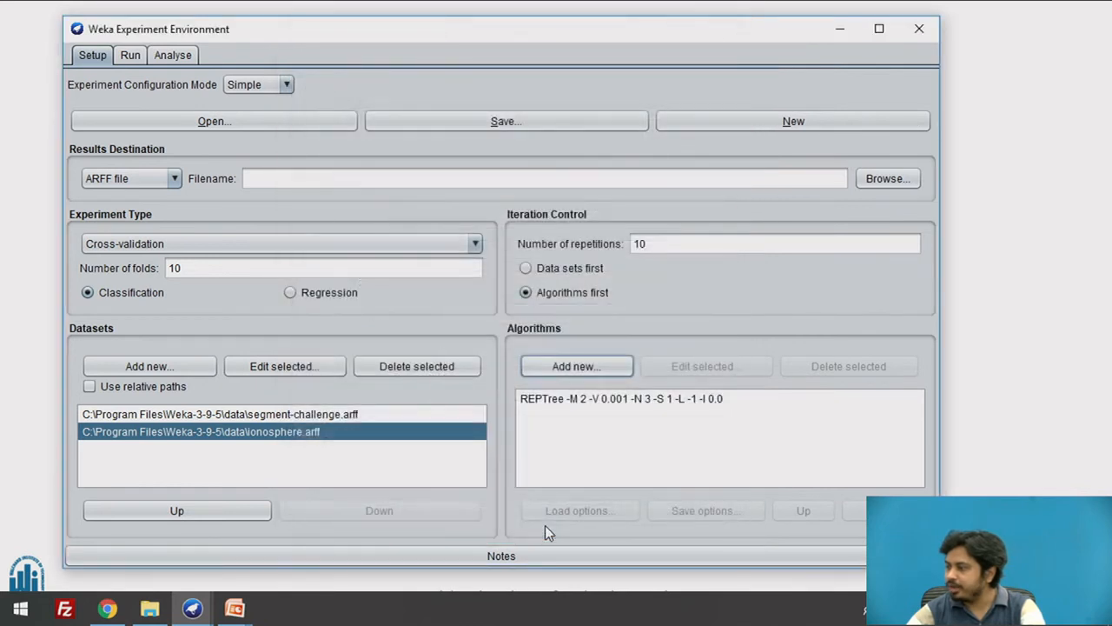
- Start a second algorithm entry and choose the Stacking classifier from the meta group
click(532, 401)
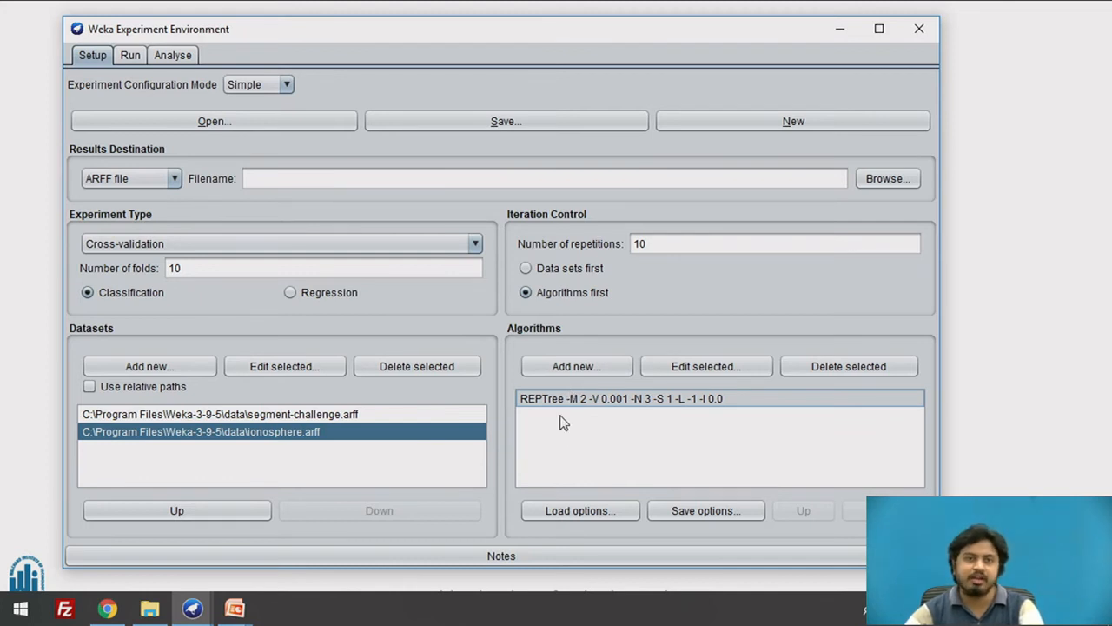
click(550, 363)
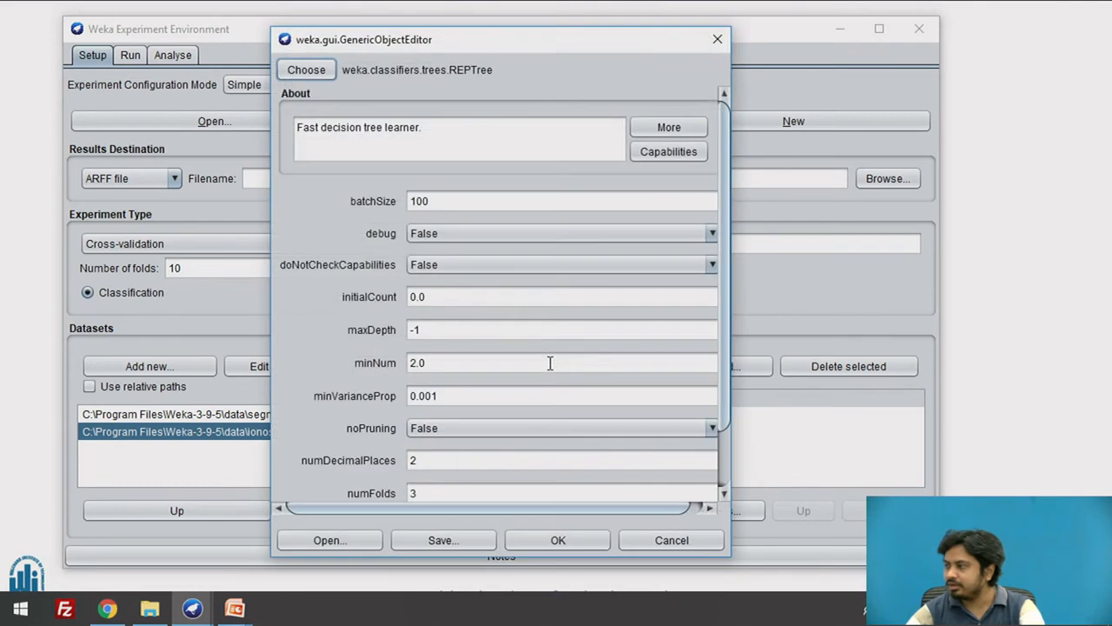
click(314, 71)
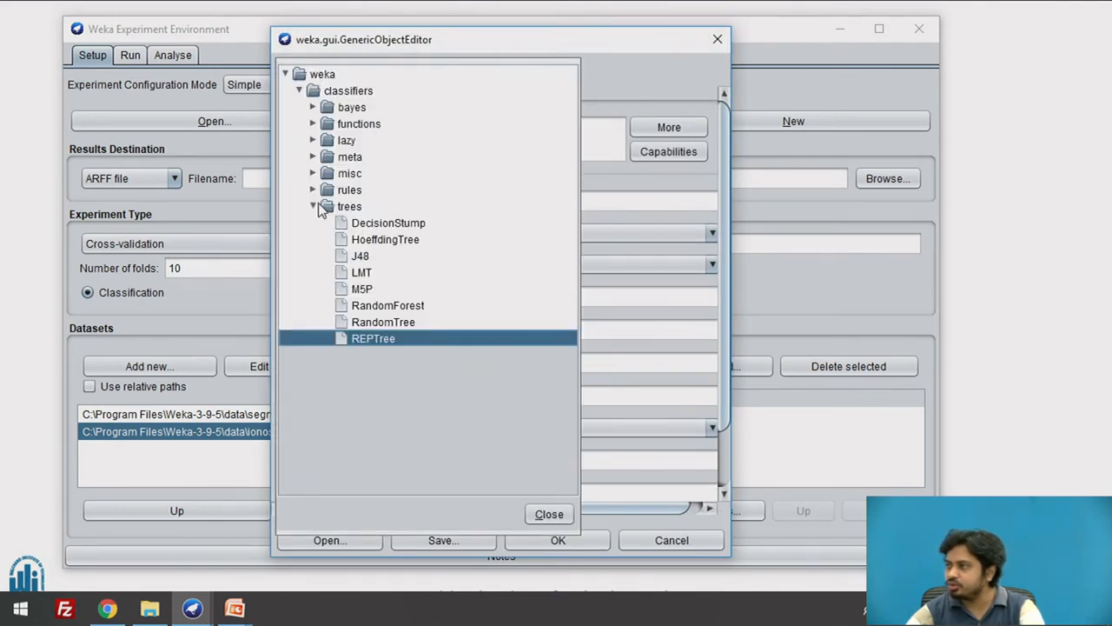
click(314, 205)
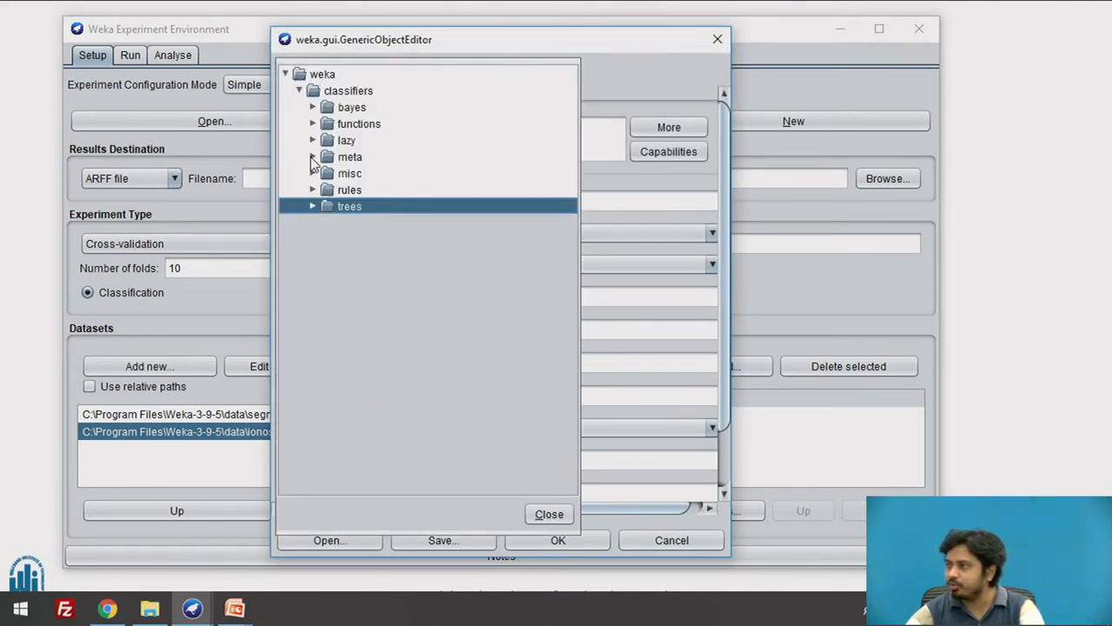
click(312, 157)
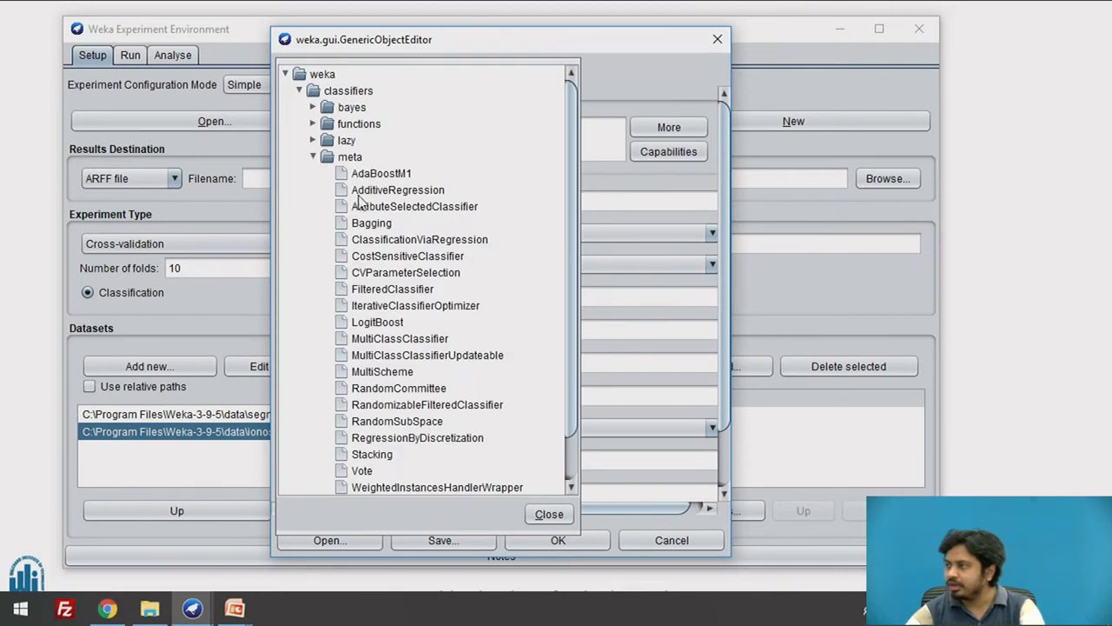
click(368, 456)
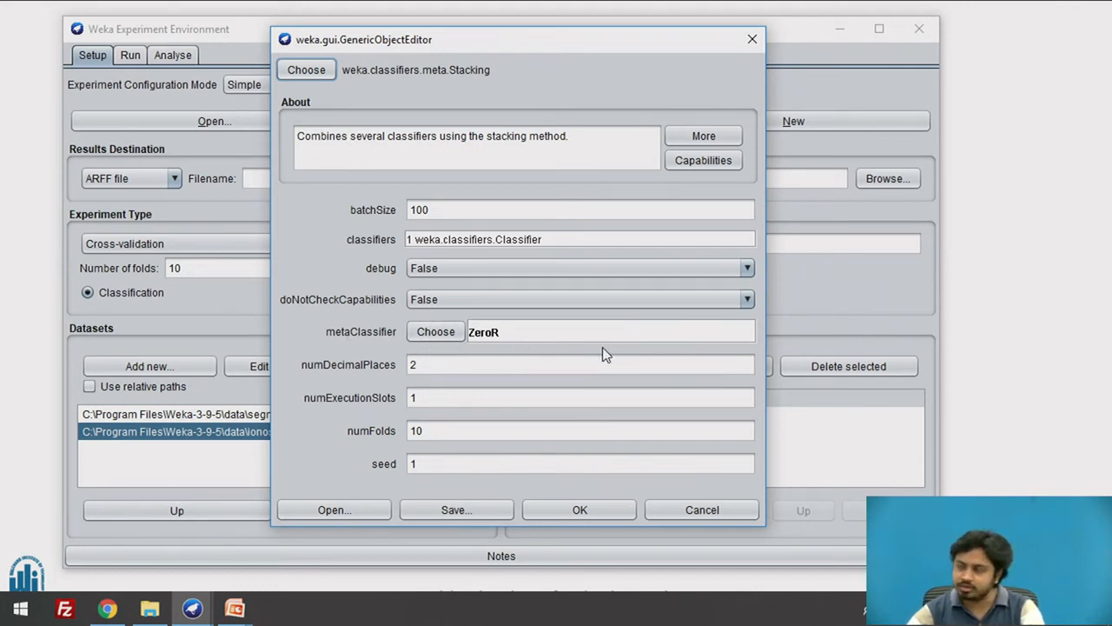
- Set the Stacking metaClassifier to NaiveBayes from the bayes group
click(435, 333)
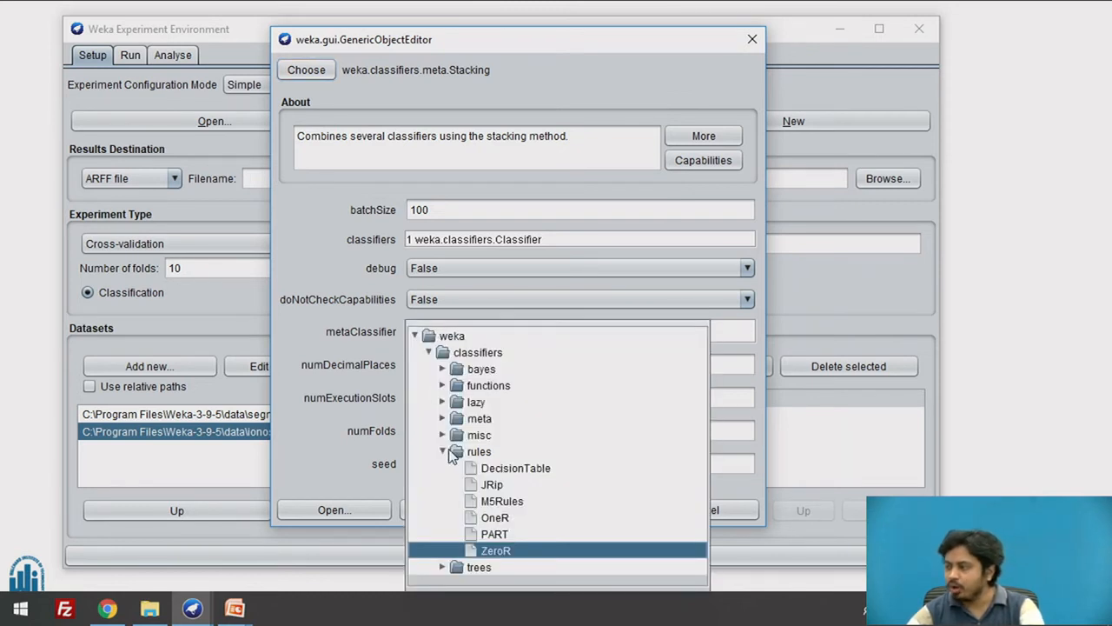
click(442, 370)
click(499, 403)
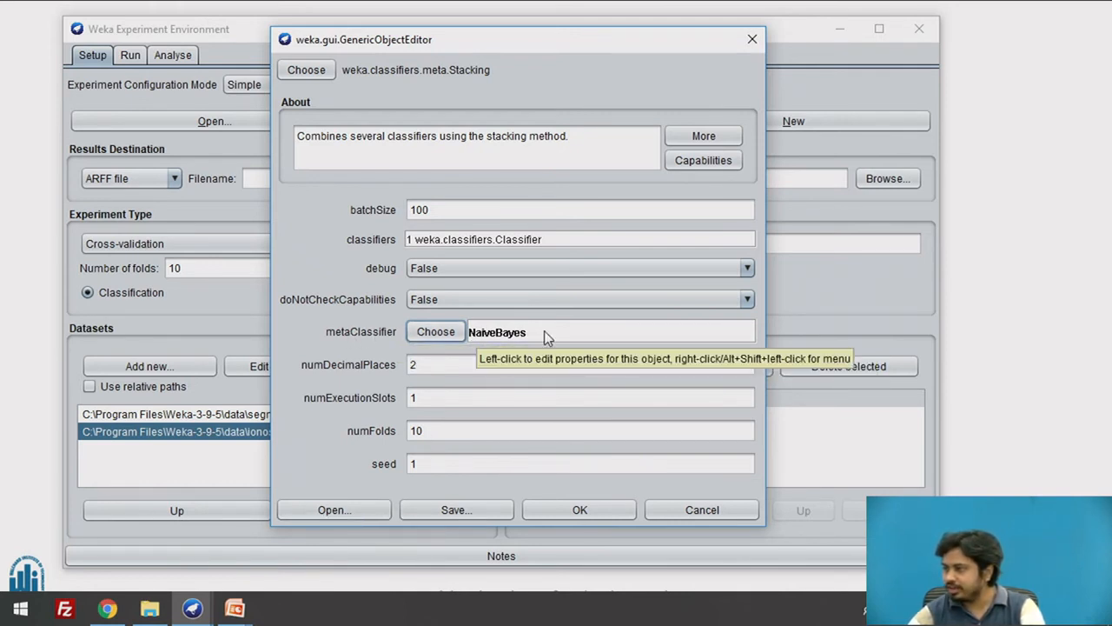
- Replace the ZeroR base classifier of the Stacking ensemble with REPTree from the trees group, using default settings
click(427, 242)
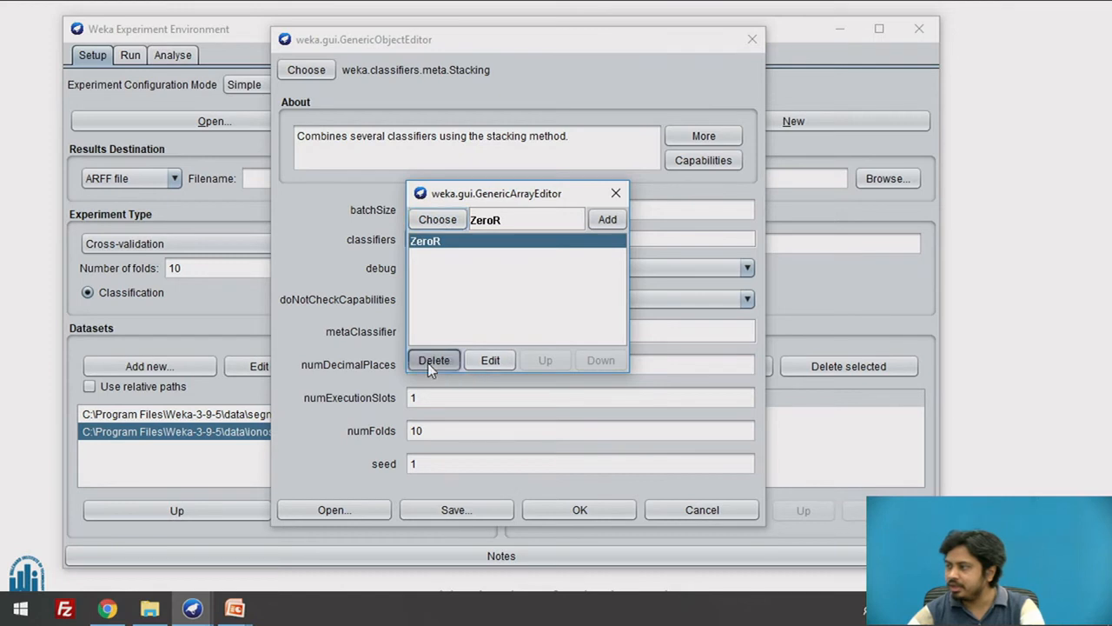
click(433, 361)
click(445, 220)
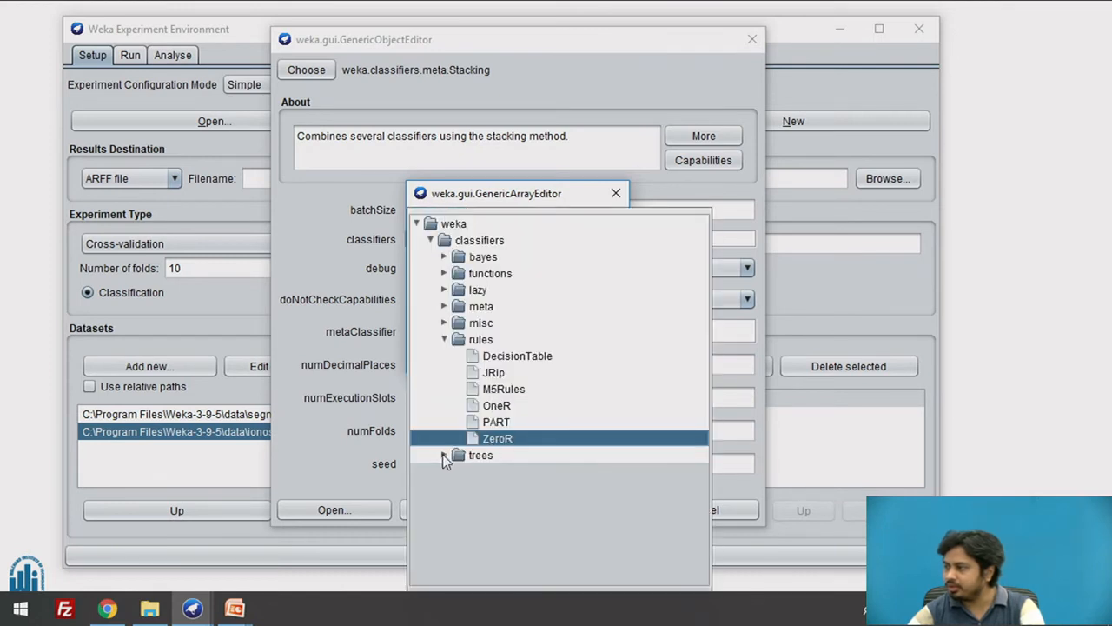
click(444, 456)
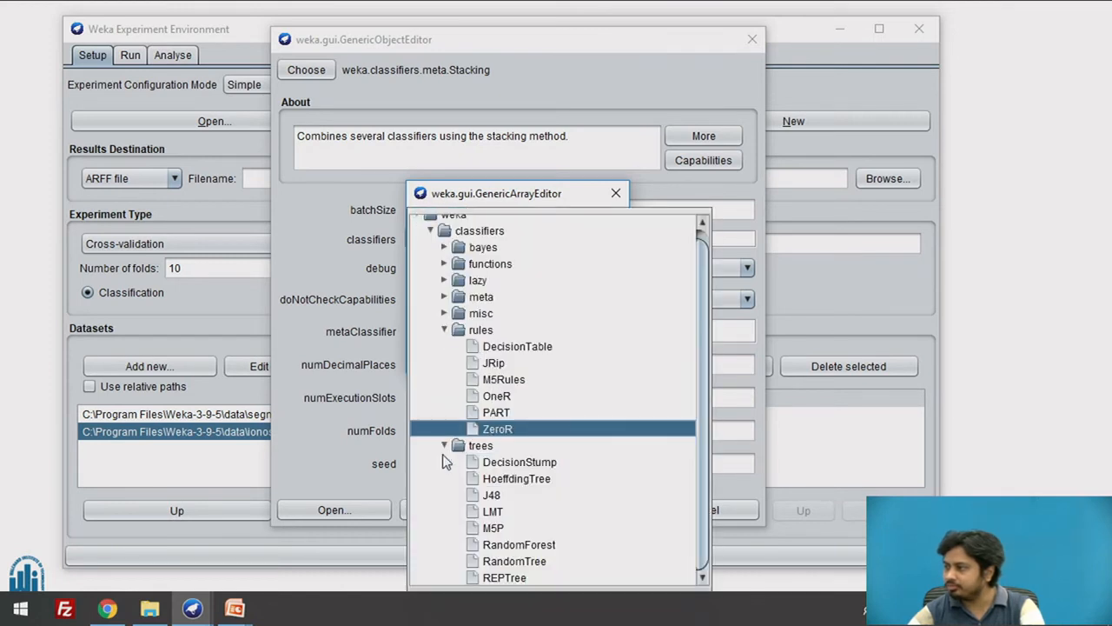
click(504, 578)
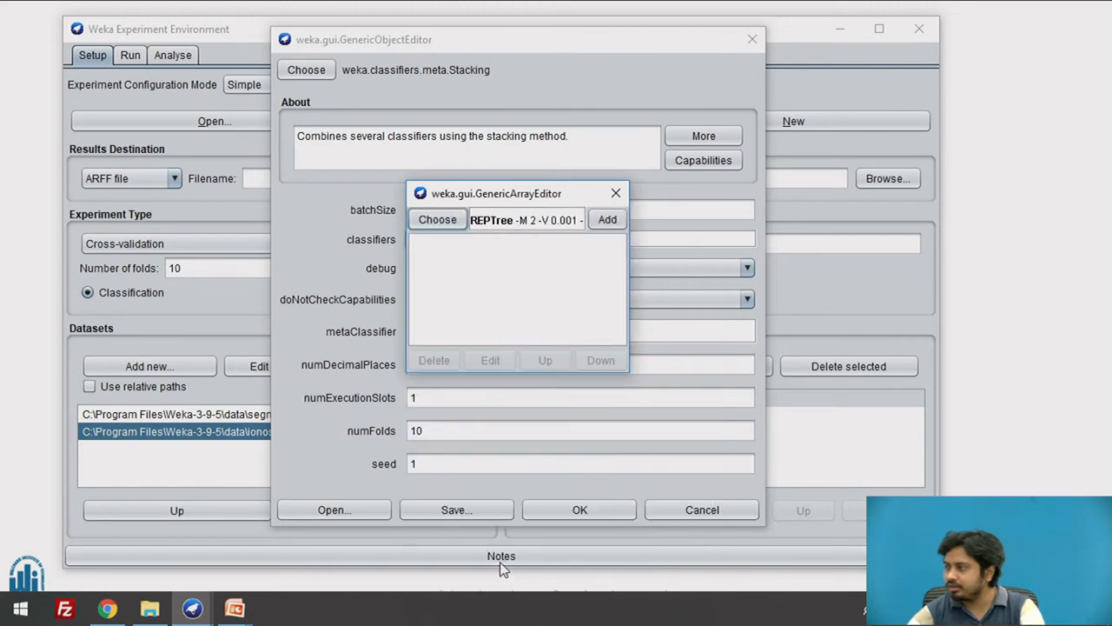
click(607, 221)
click(499, 306)
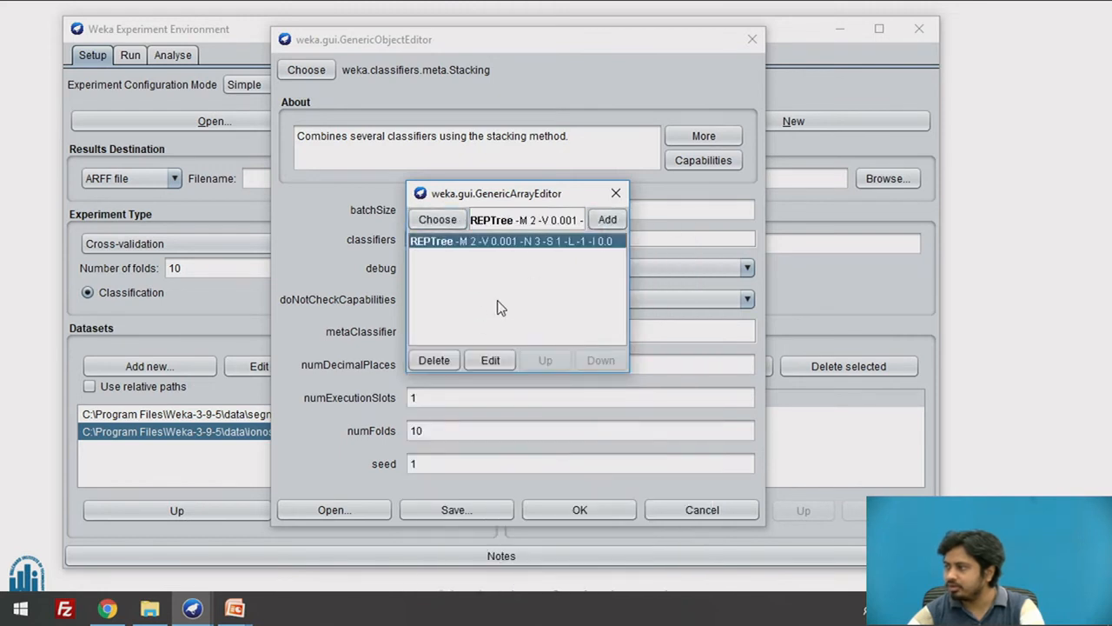
click(615, 195)
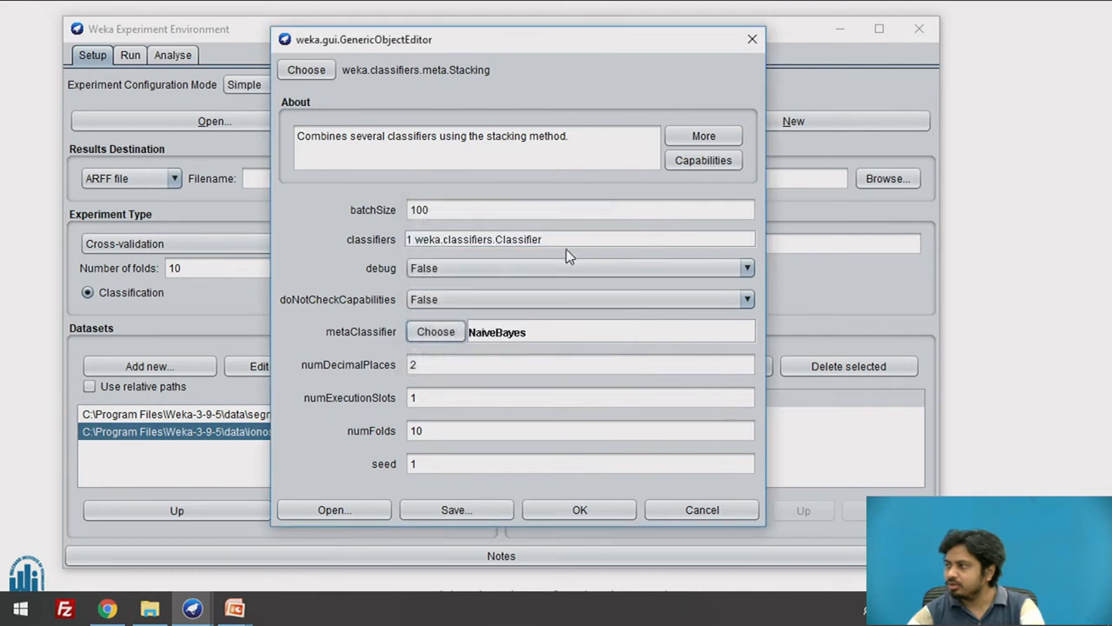
- Check the Stacking base classifier list and add the configured Stacking classifier to the experiment's algorithms
click(476, 247)
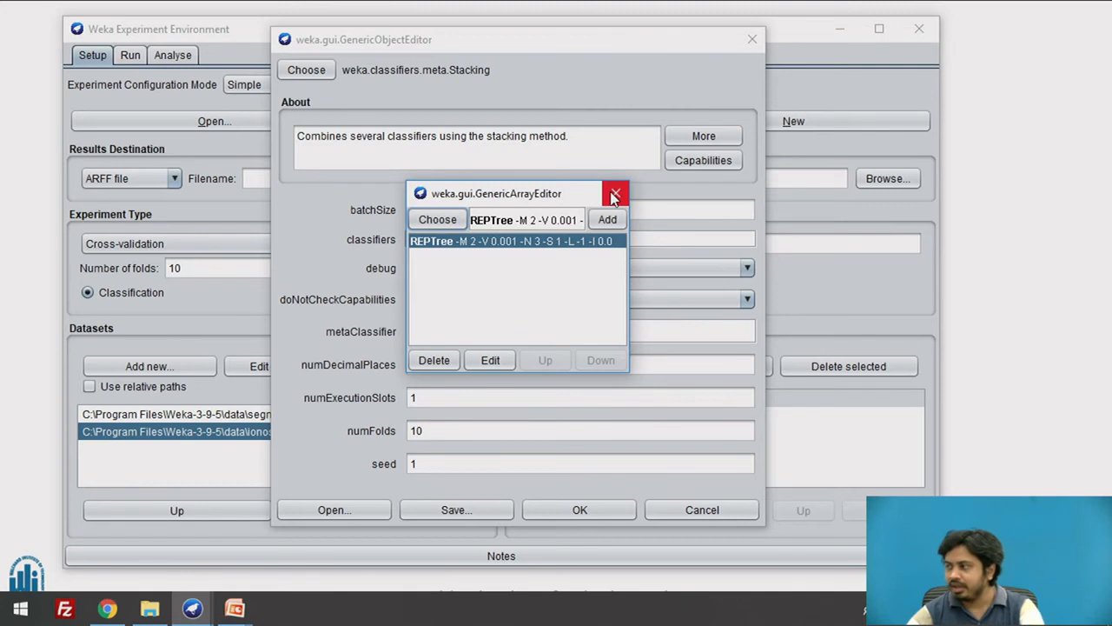
click(611, 193)
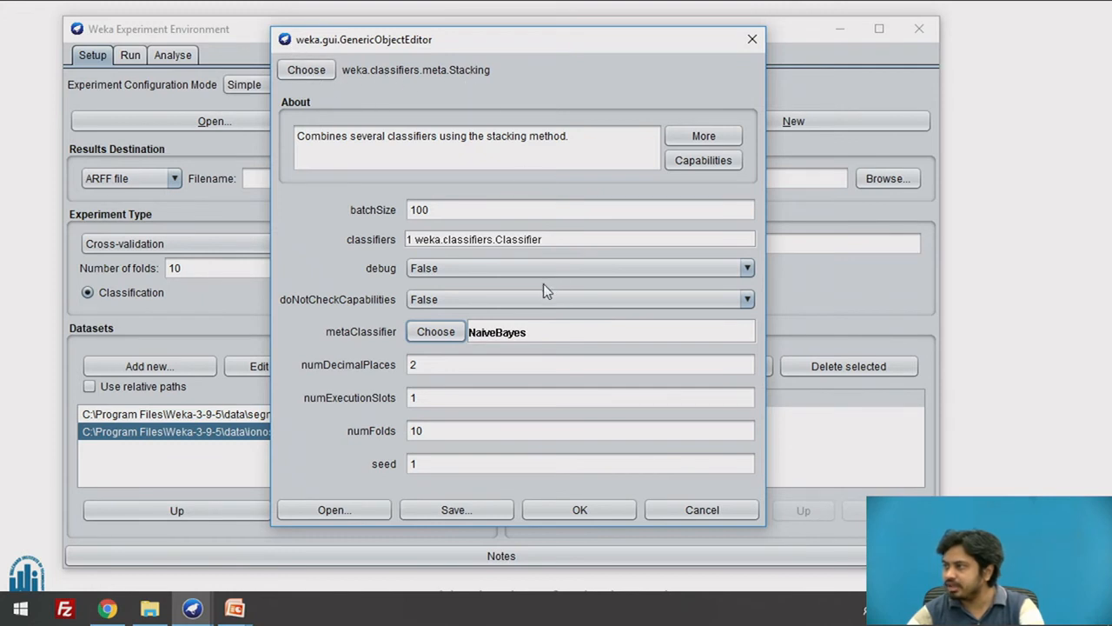
click(511, 240)
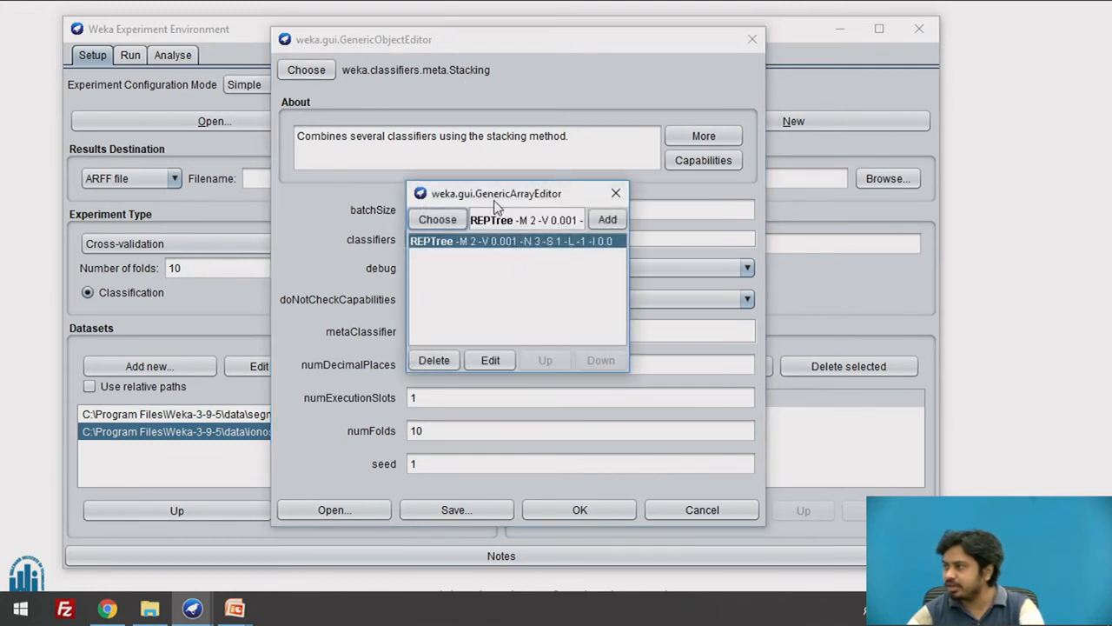
click(616, 194)
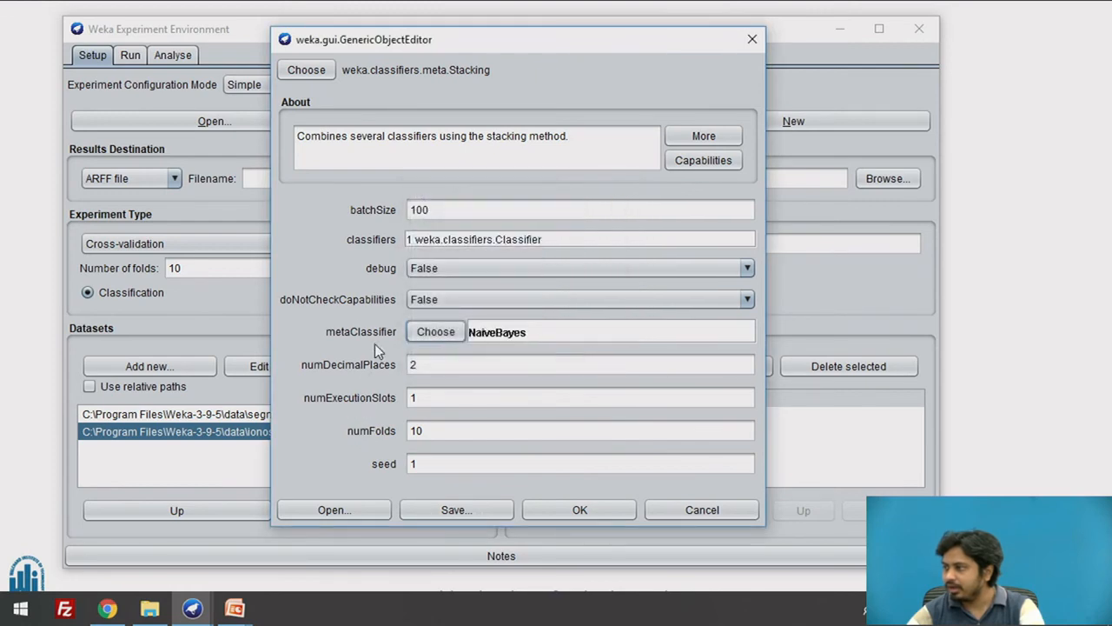
click(596, 511)
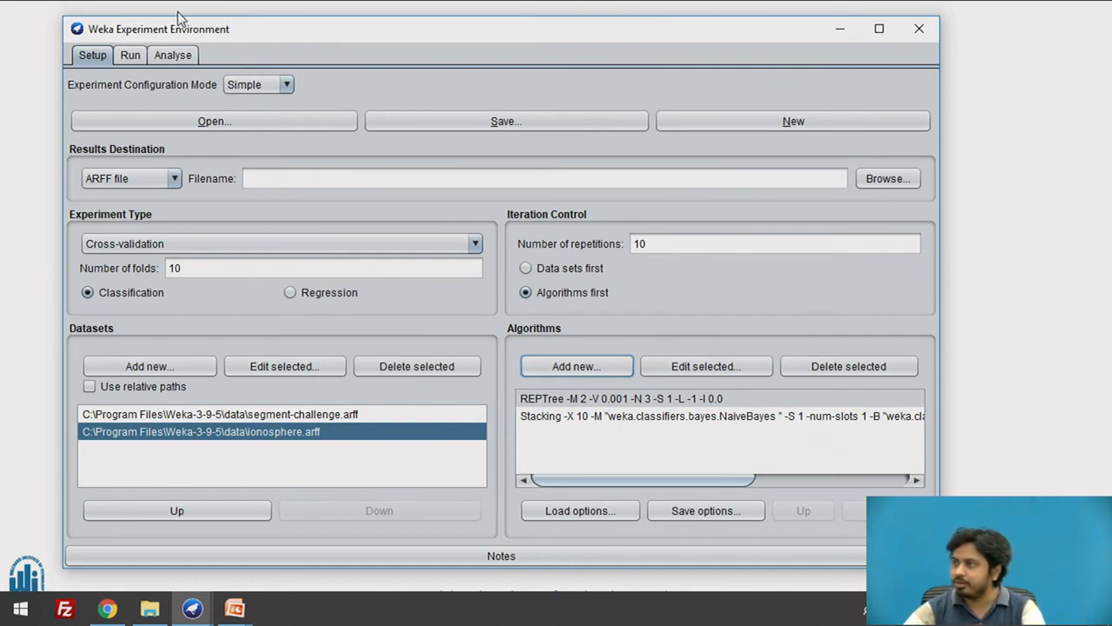
- Run the experiment and load its results as the source for analysis
click(129, 55)
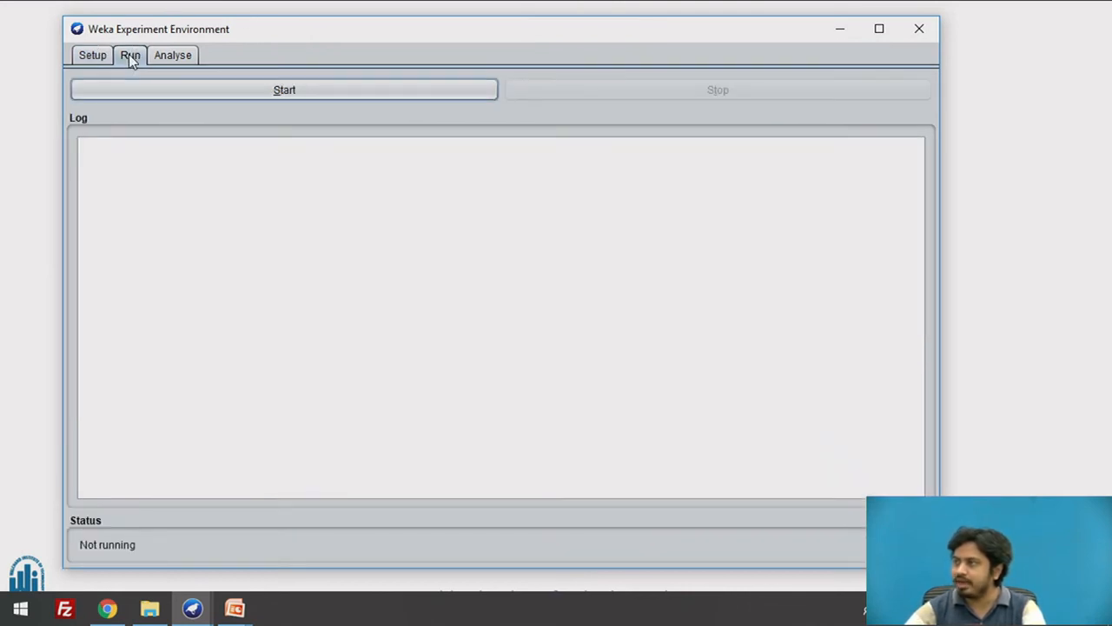
click(243, 90)
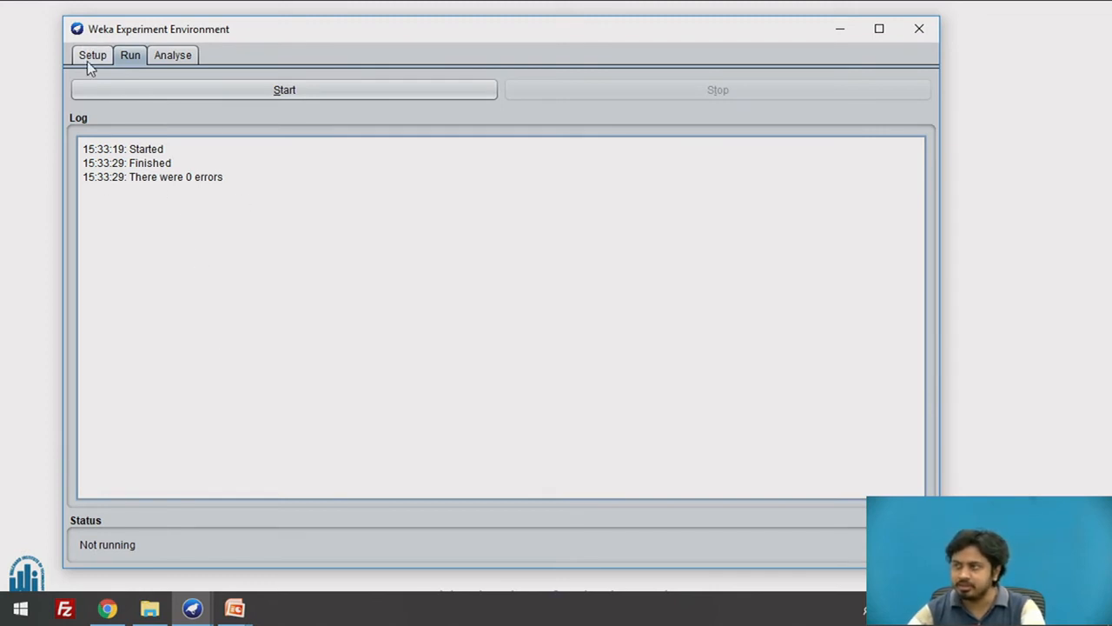
click(170, 54)
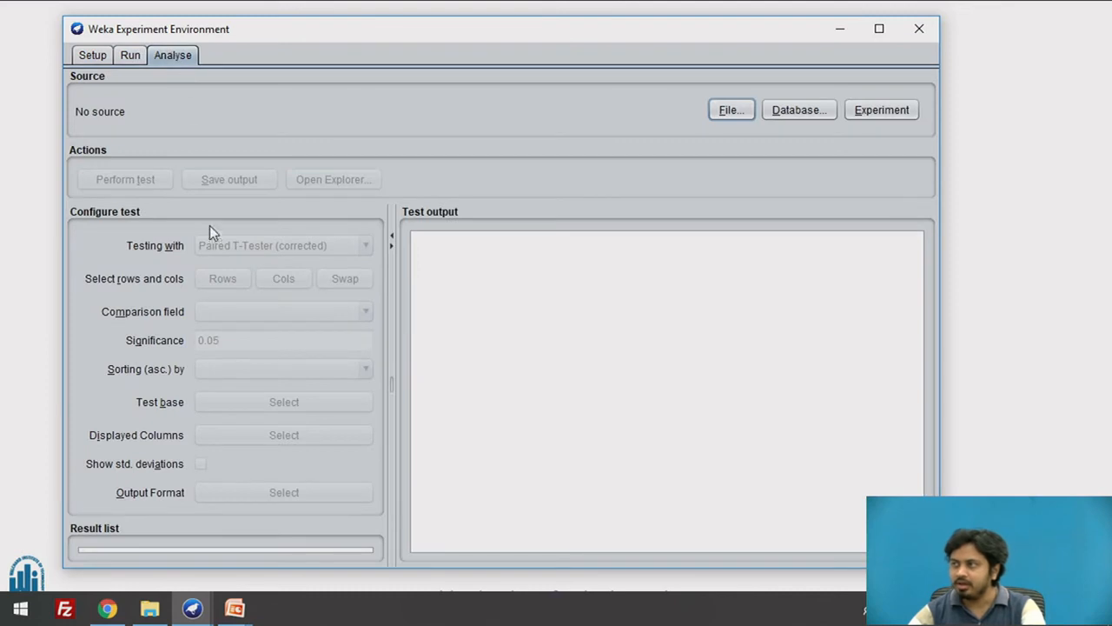
click(128, 58)
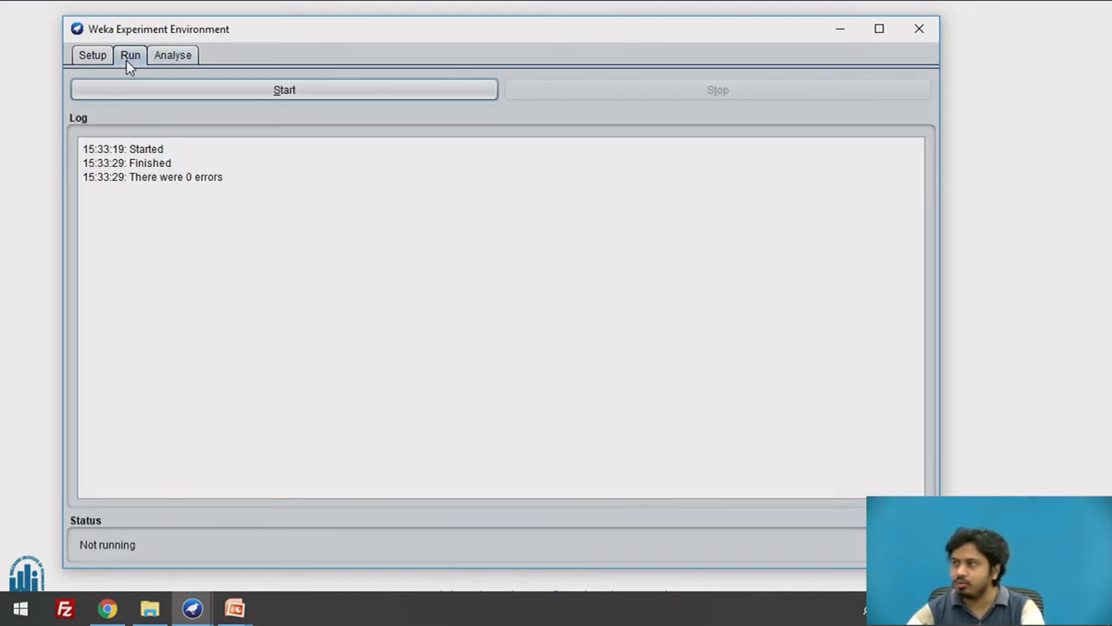
click(174, 55)
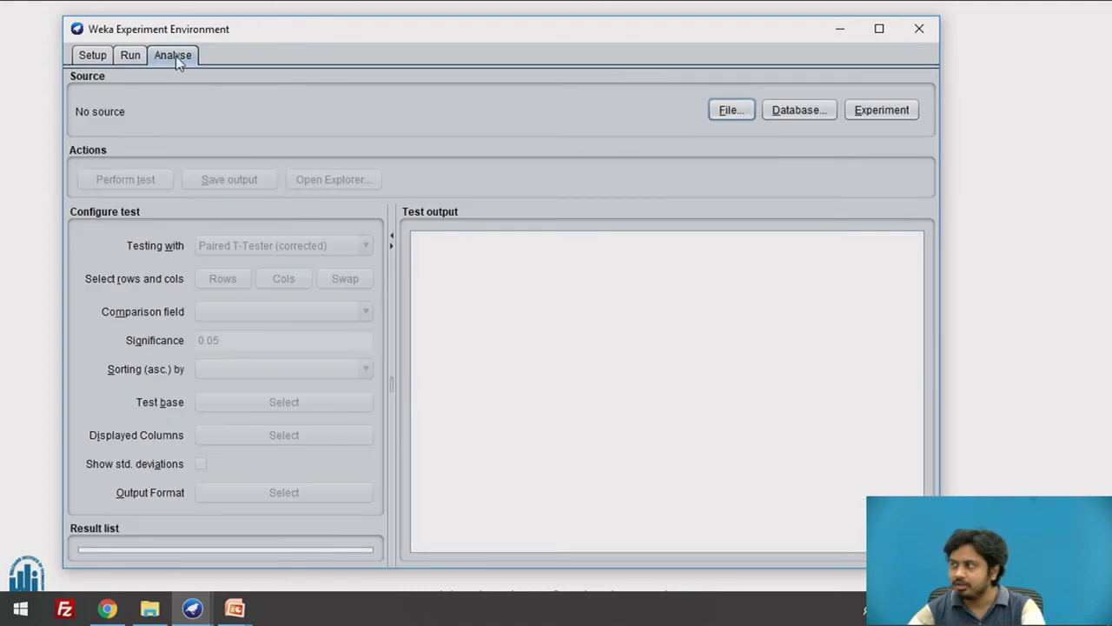
click(883, 114)
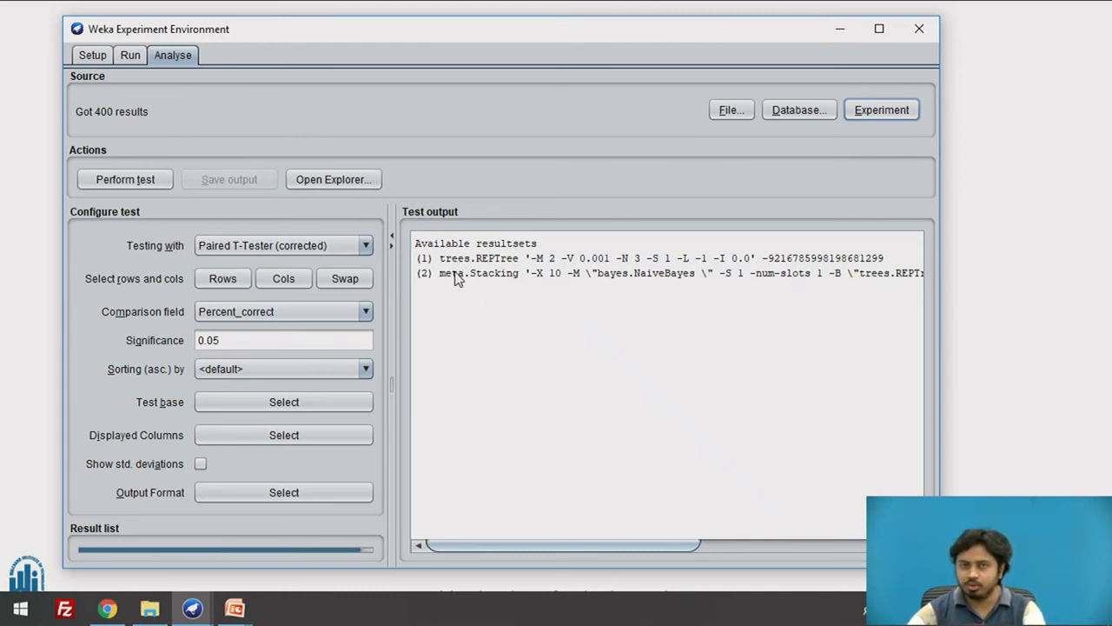
- Set the comparison field to F_measure and perform the corrected paired T-test at 0.05 significance
click(250, 311)
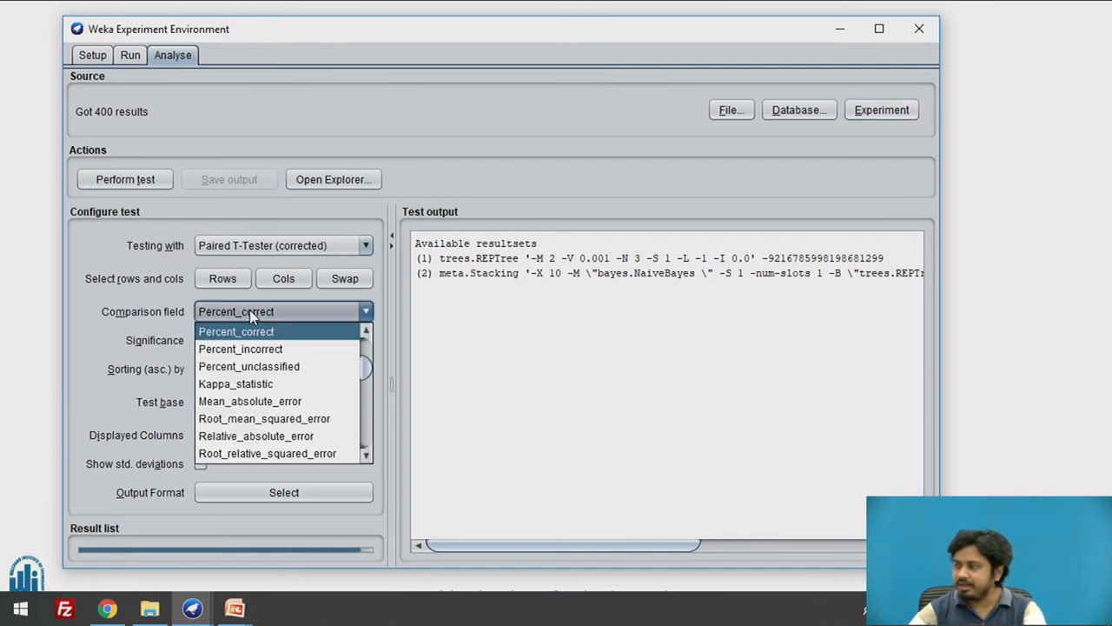
scroll(278, 382, down, 7)
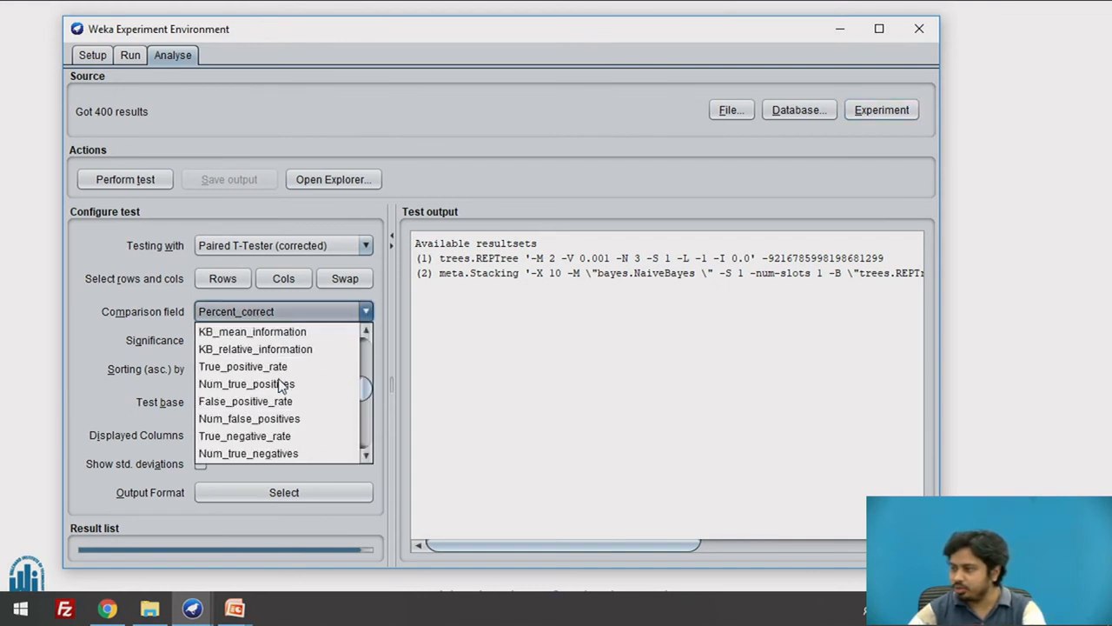
click(219, 435)
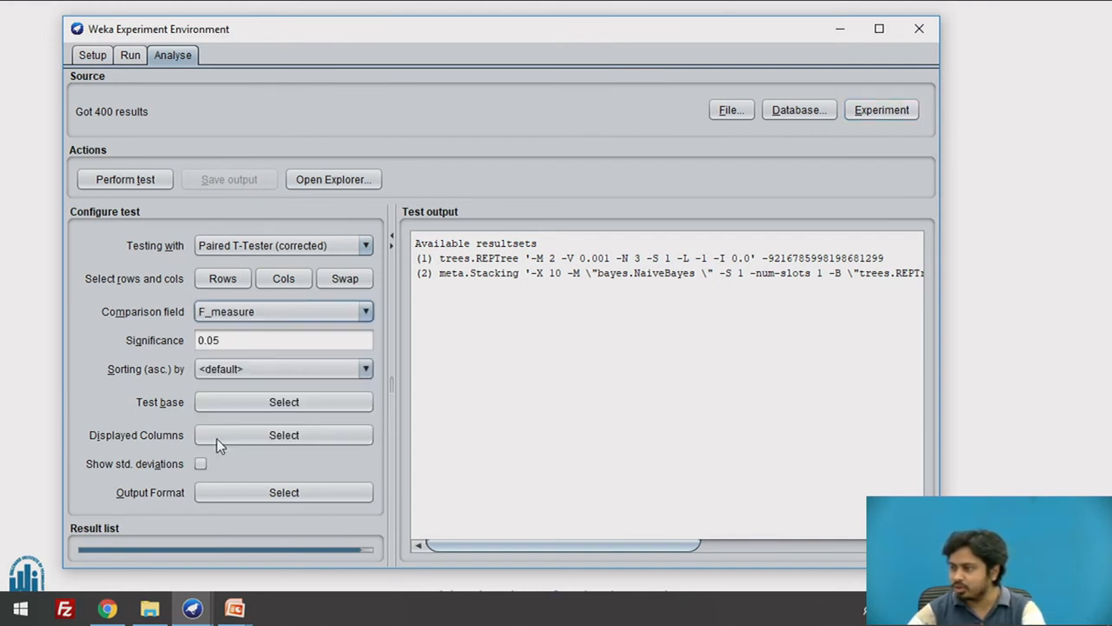
click(463, 408)
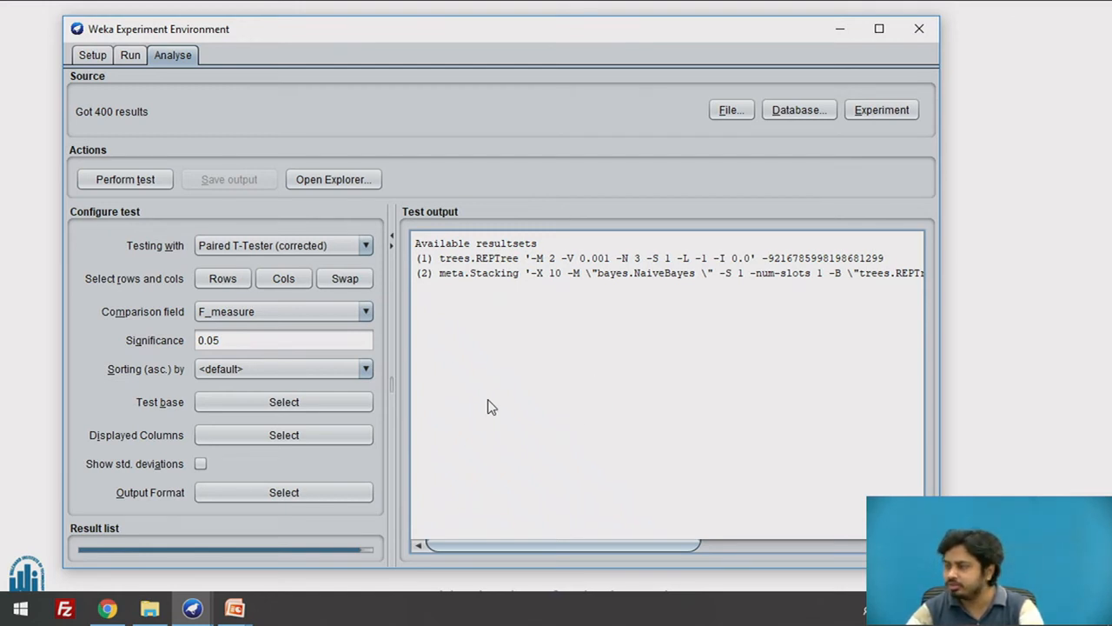
click(251, 340)
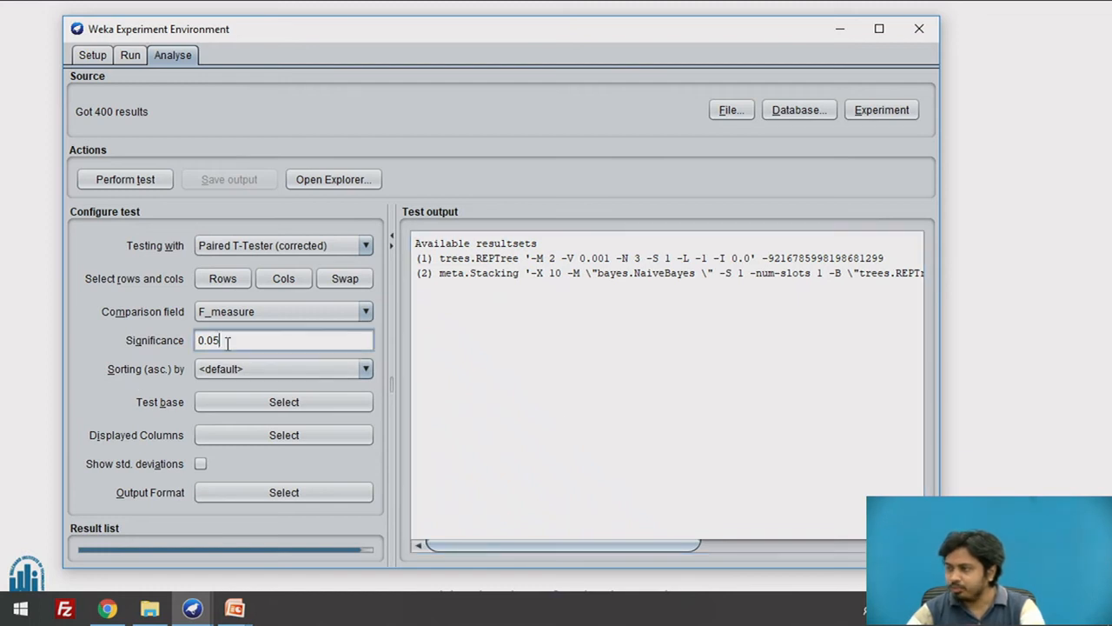
click(567, 412)
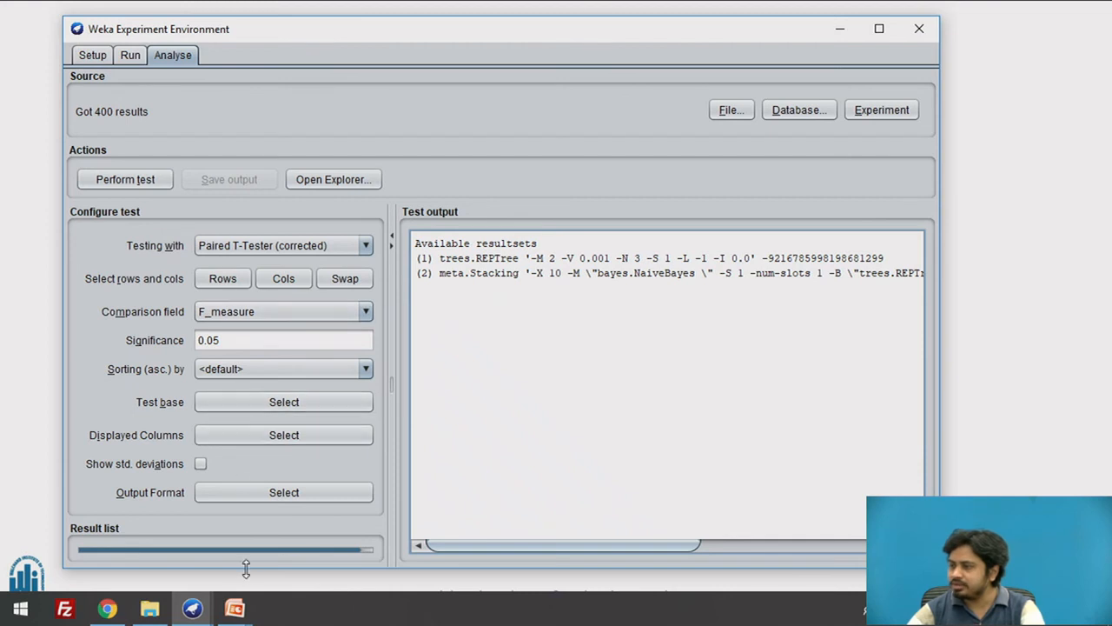
click(116, 181)
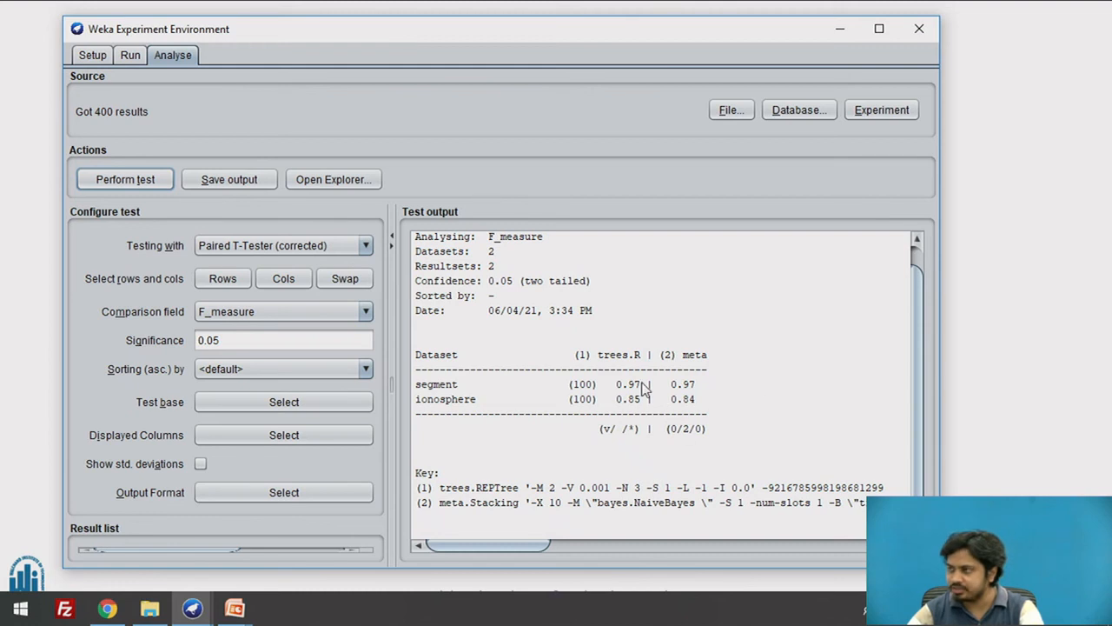
- Change the metaClassifier of the experiment's Stacking algorithm to REPTree from the trees group
click(92, 57)
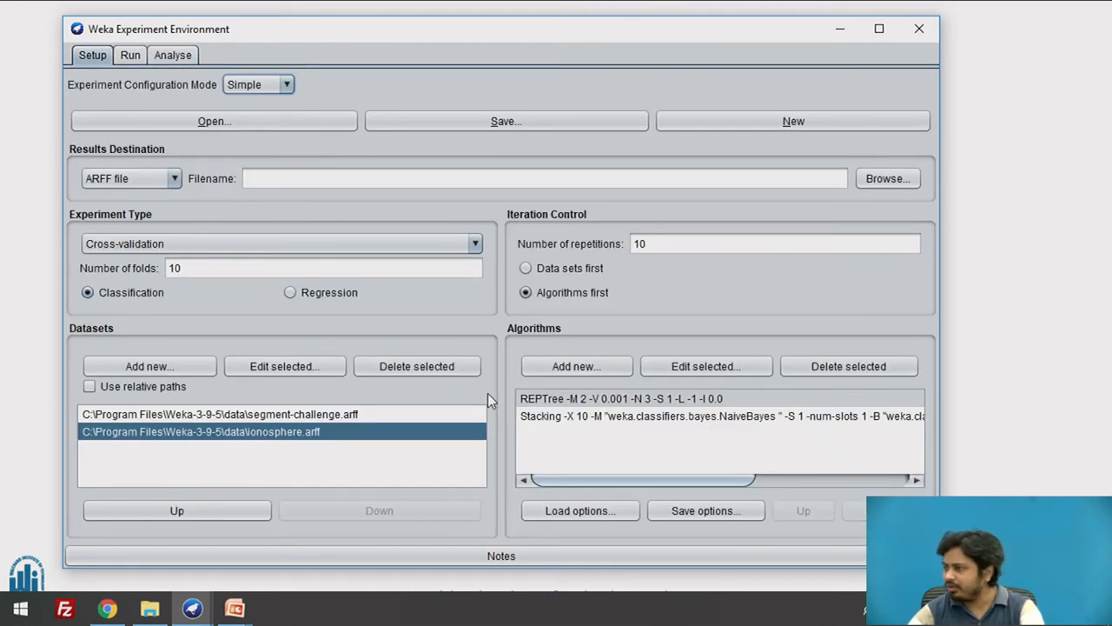
click(573, 418)
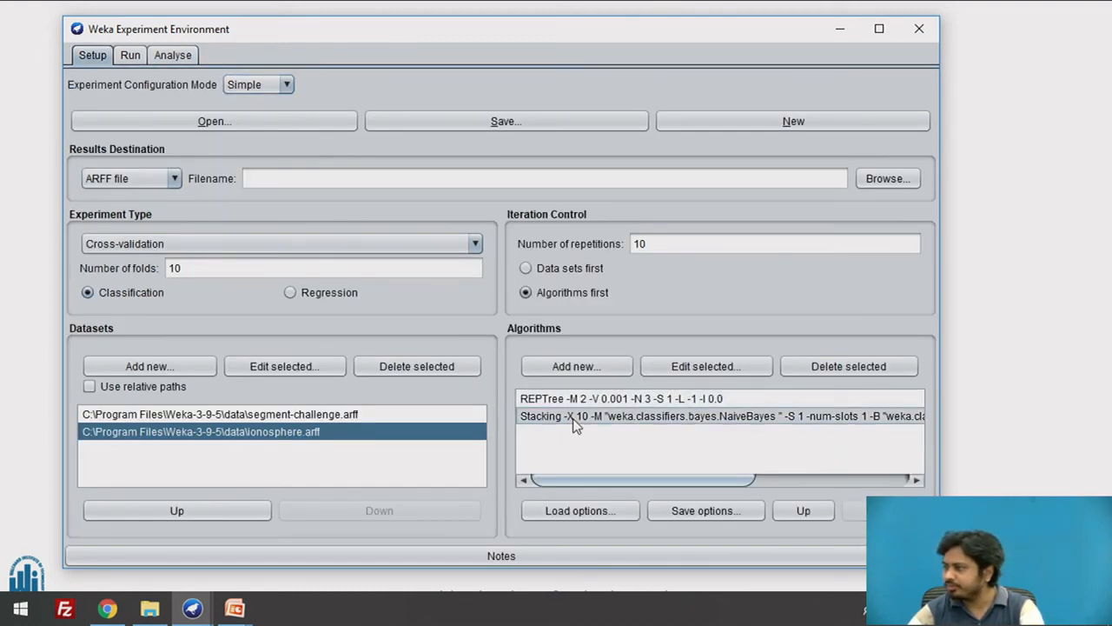
right_click(573, 424)
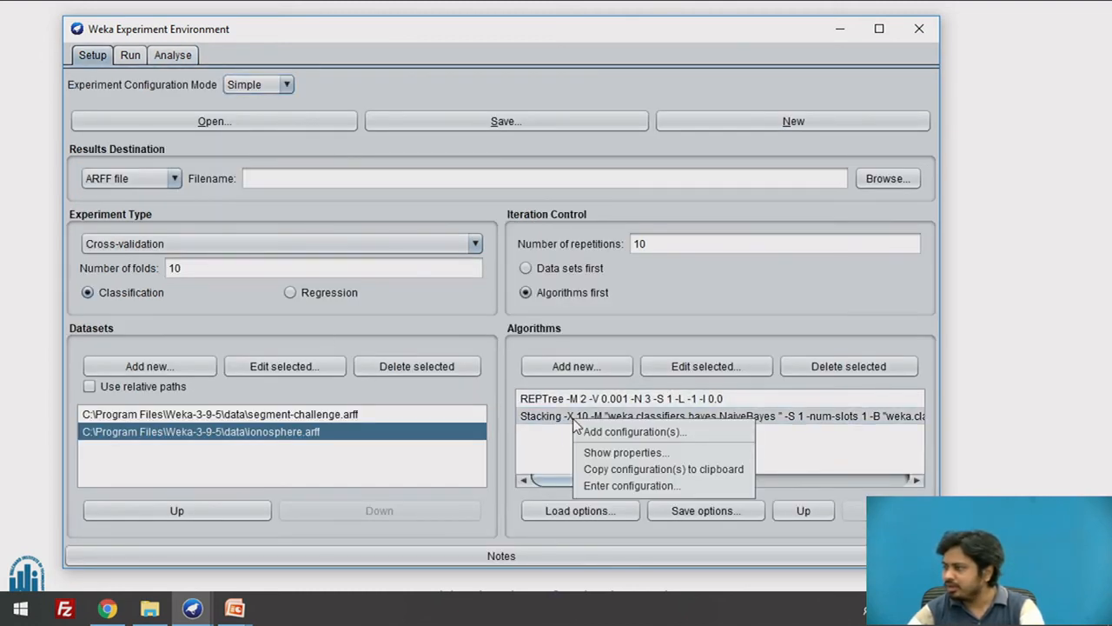
click(601, 453)
click(453, 347)
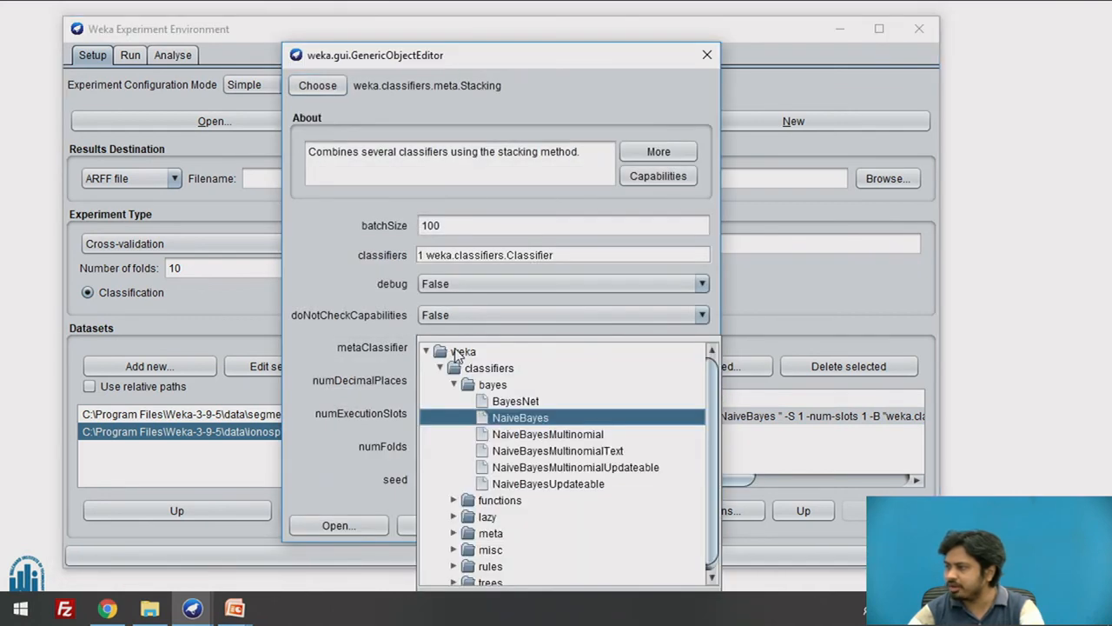
scroll(522, 517, down, 1)
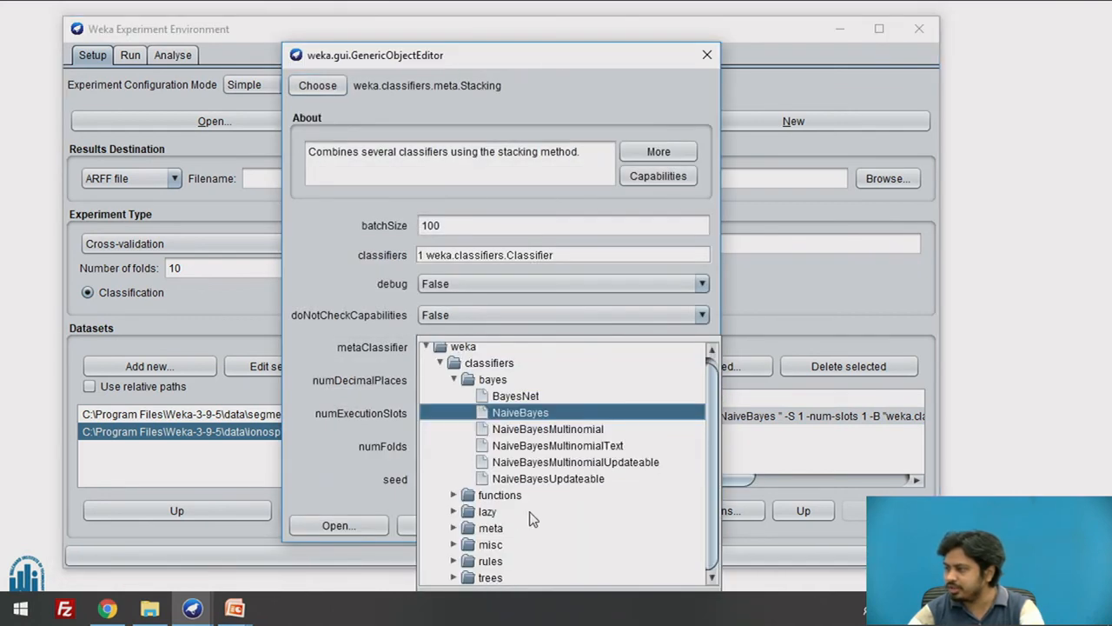
click(453, 578)
click(504, 577)
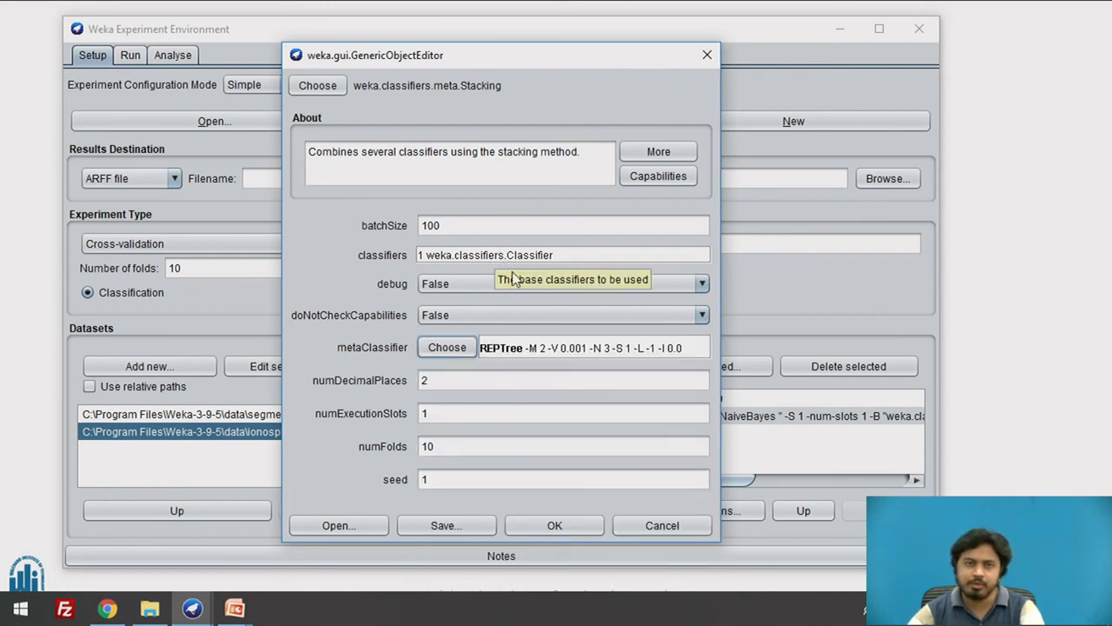
click(573, 525)
- Rerun the experiment with the modified Stacking algorithm and load the new results for analysis
click(126, 54)
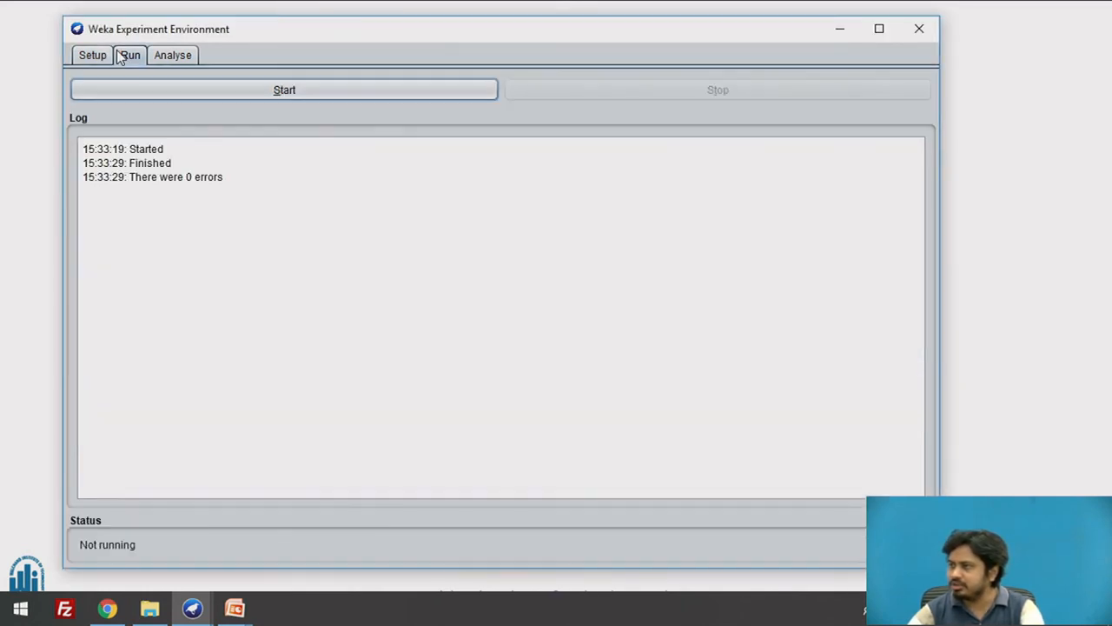
click(173, 55)
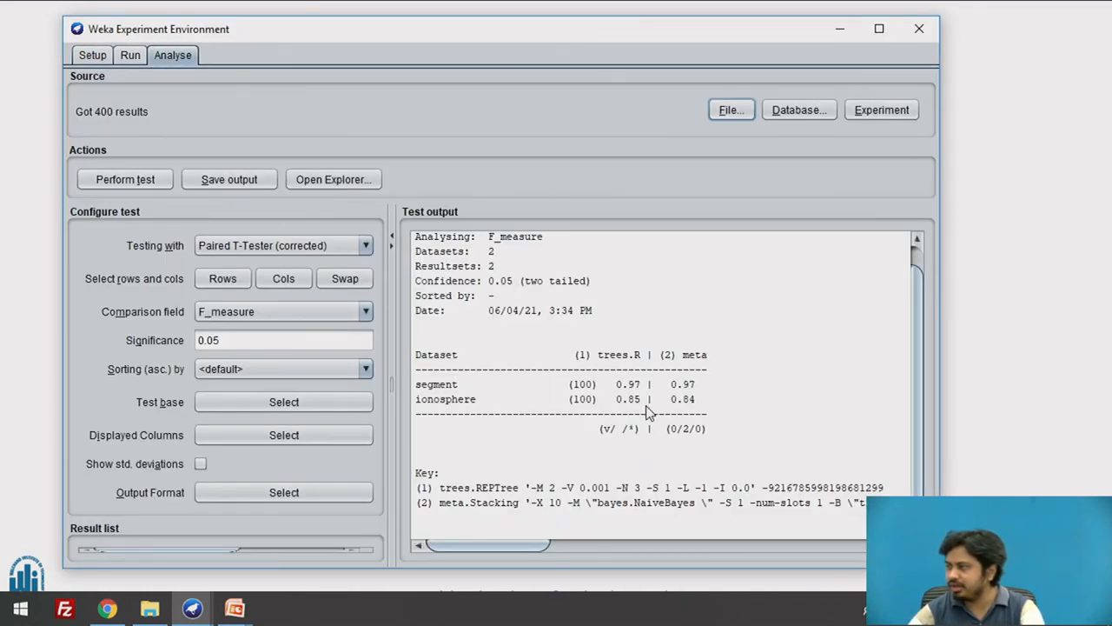
click(130, 56)
click(169, 91)
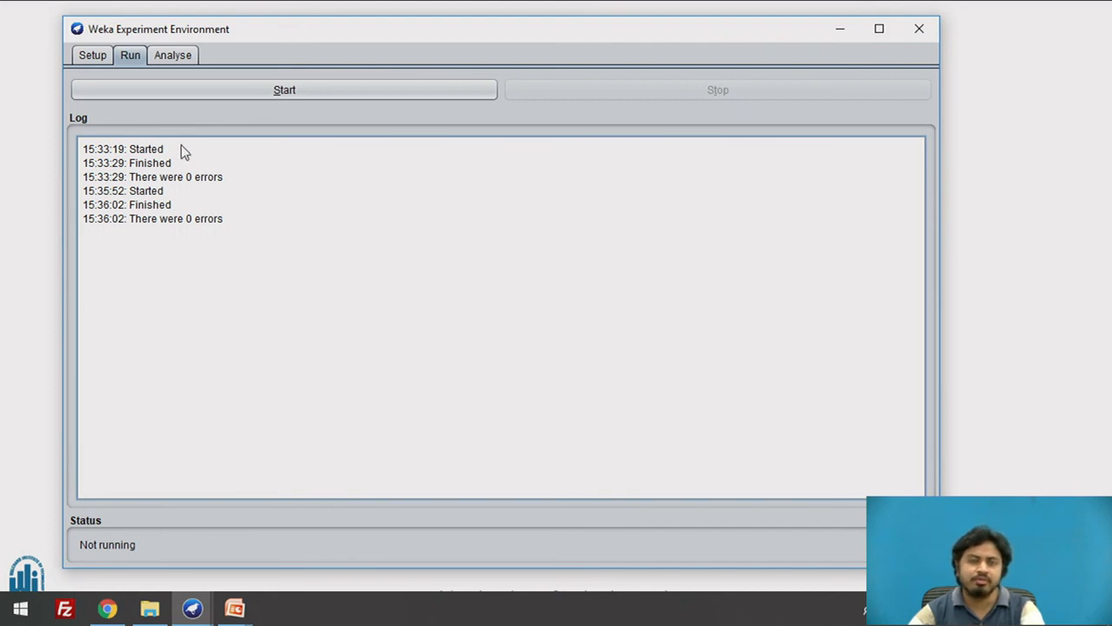
click(170, 55)
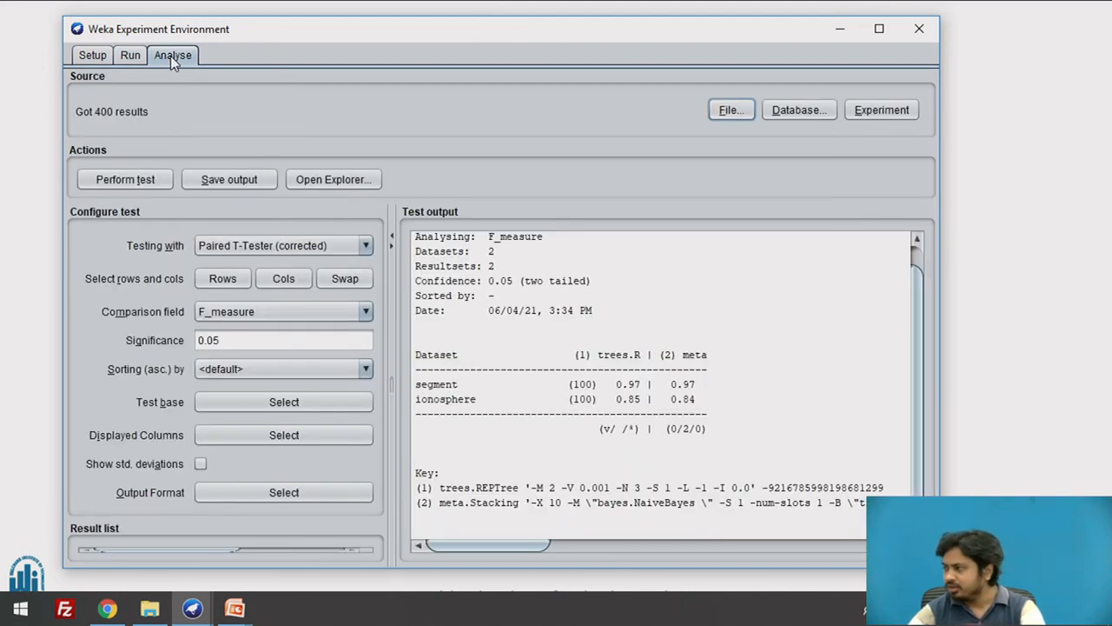
click(879, 113)
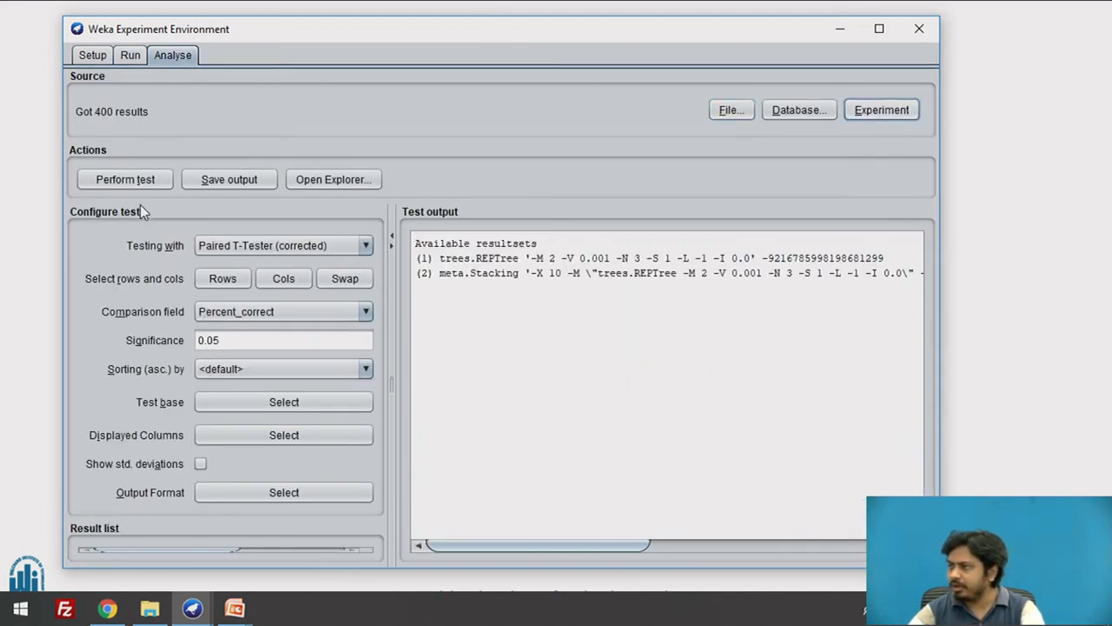
- Set the comparison field to F_measure and perform the corrected paired T-test on the REPTree-based Stacking results
click(278, 312)
scroll(265, 420, down, 2)
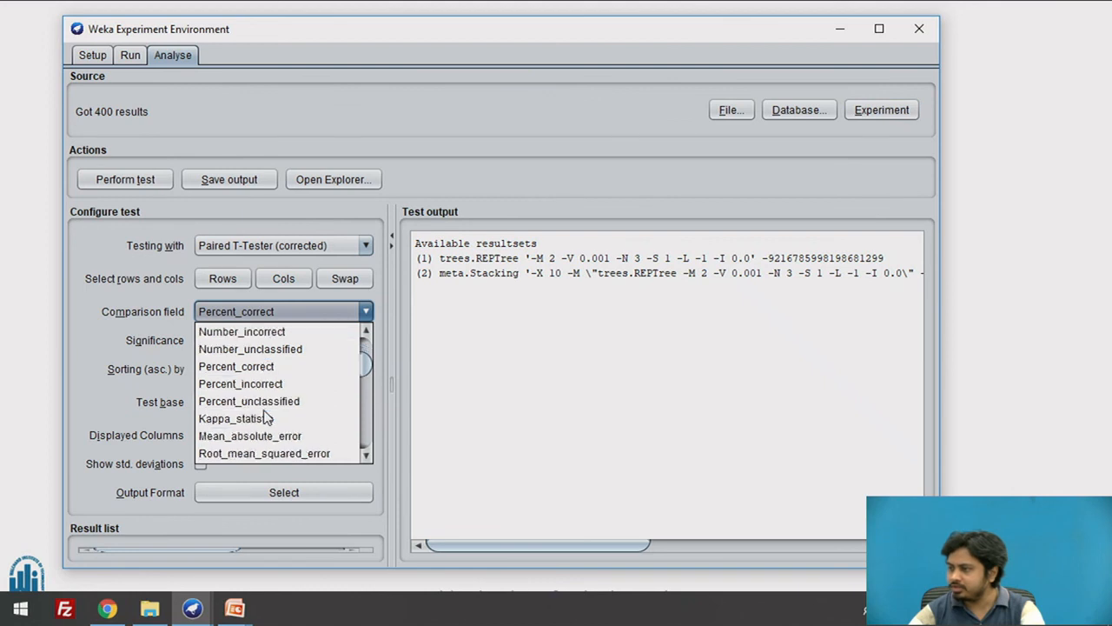
scroll(265, 420, down, 6)
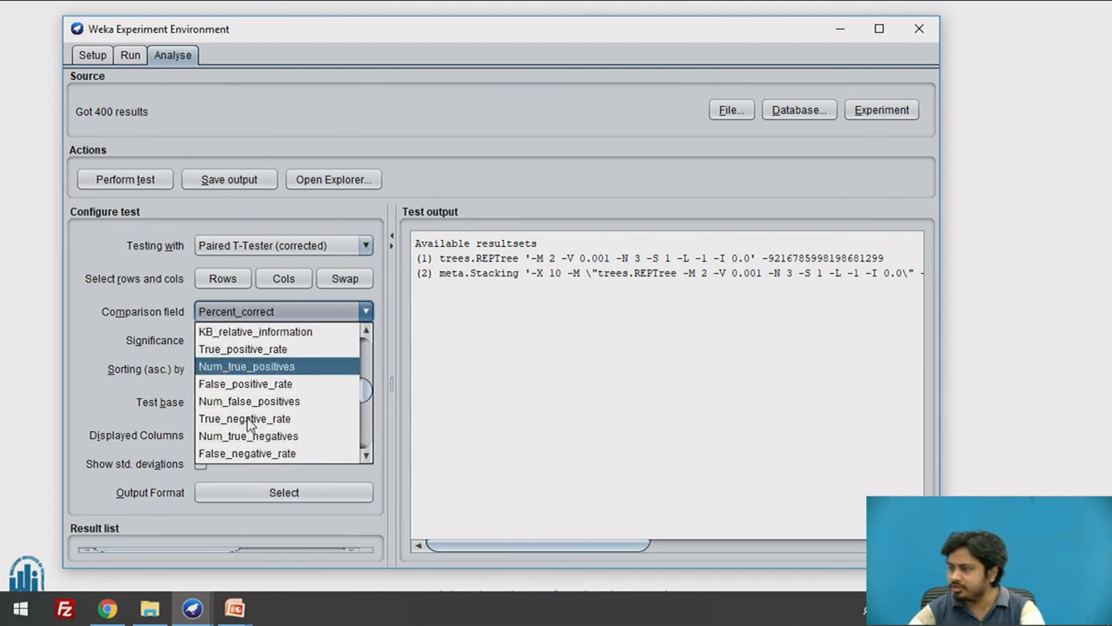
scroll(248, 421, down, 2)
click(245, 418)
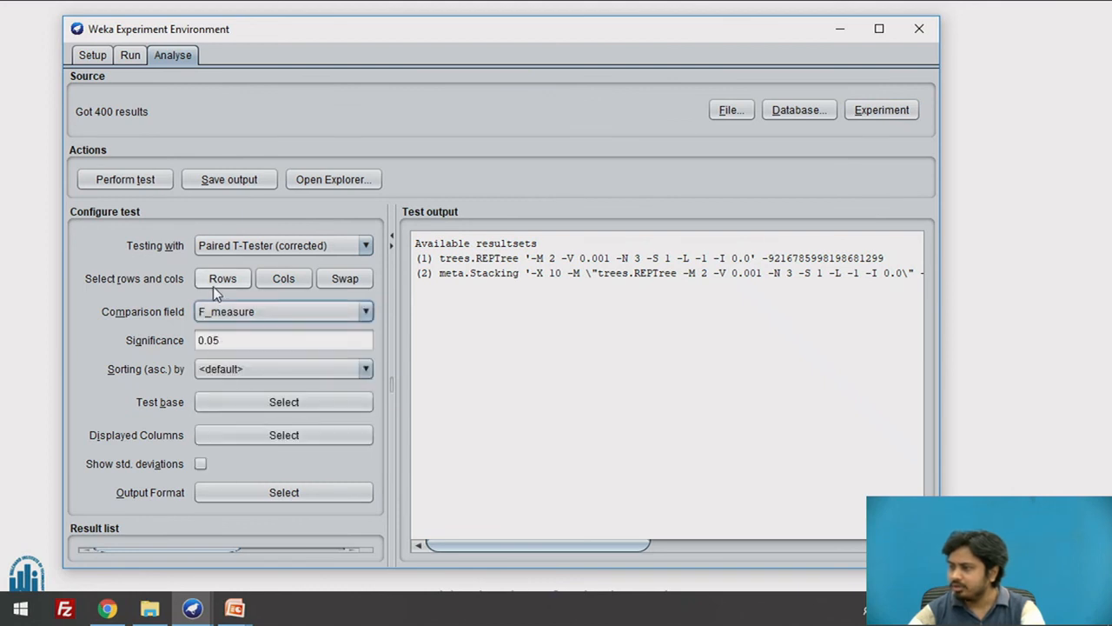
click(116, 182)
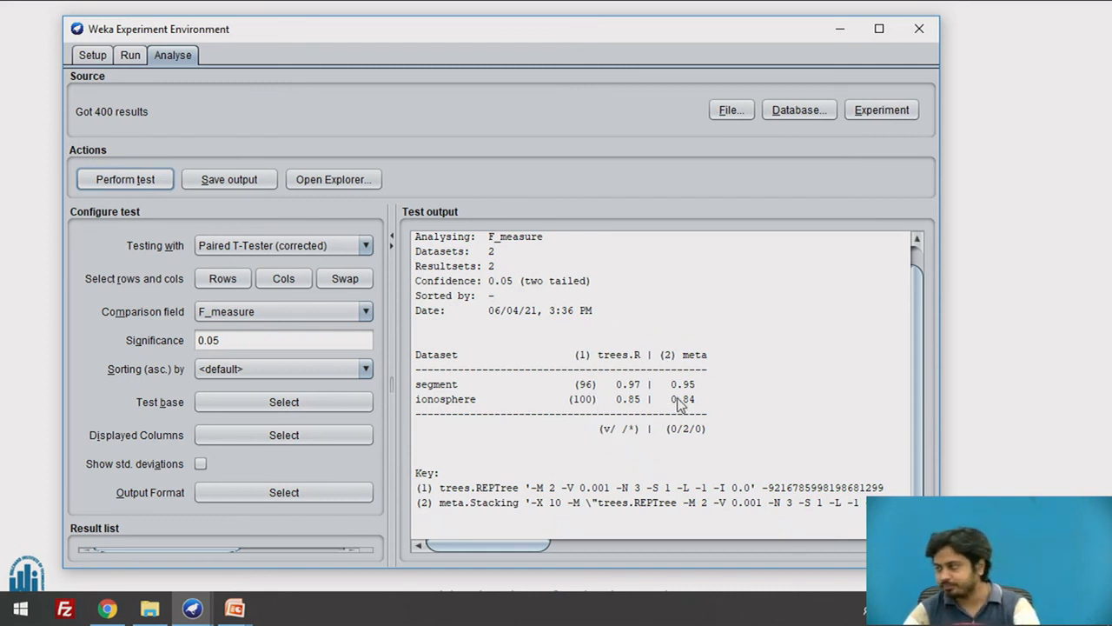
- Switch to the PowerPoint slide show and advance from the Hands-On slide through the quiz and bibliography to the closing Thank You slide
key(alt+Tab)
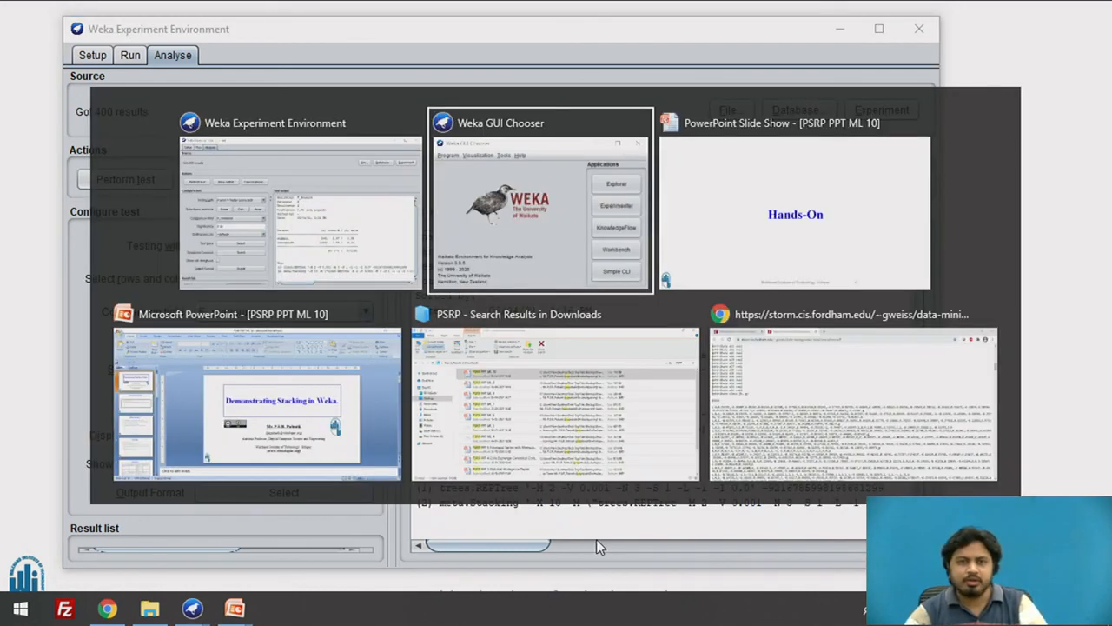
key(alt+Tab)
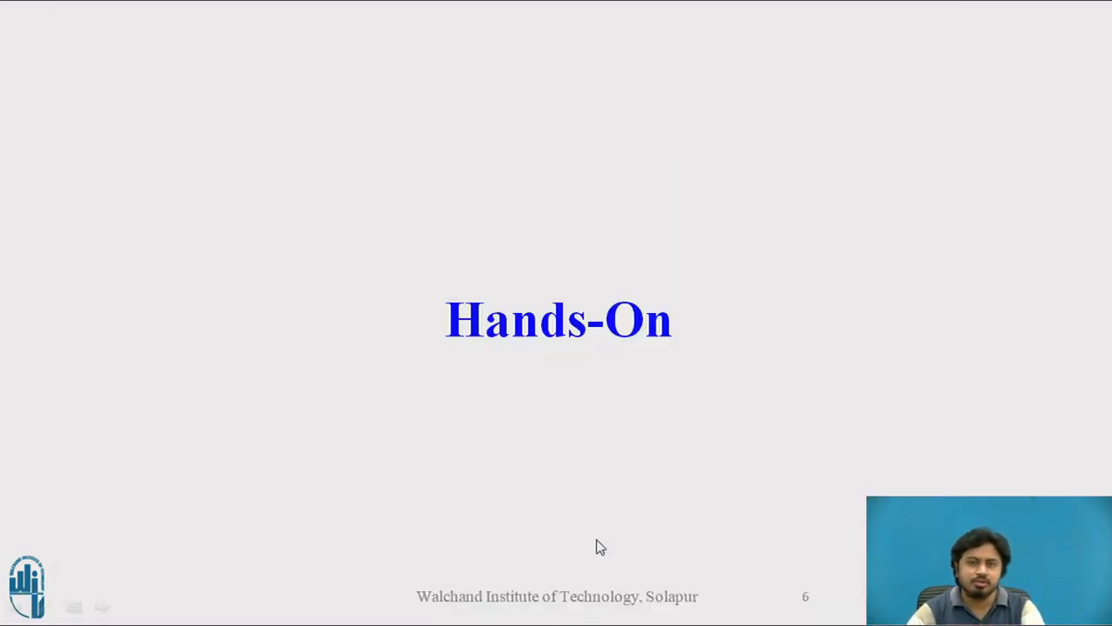
key(Right)
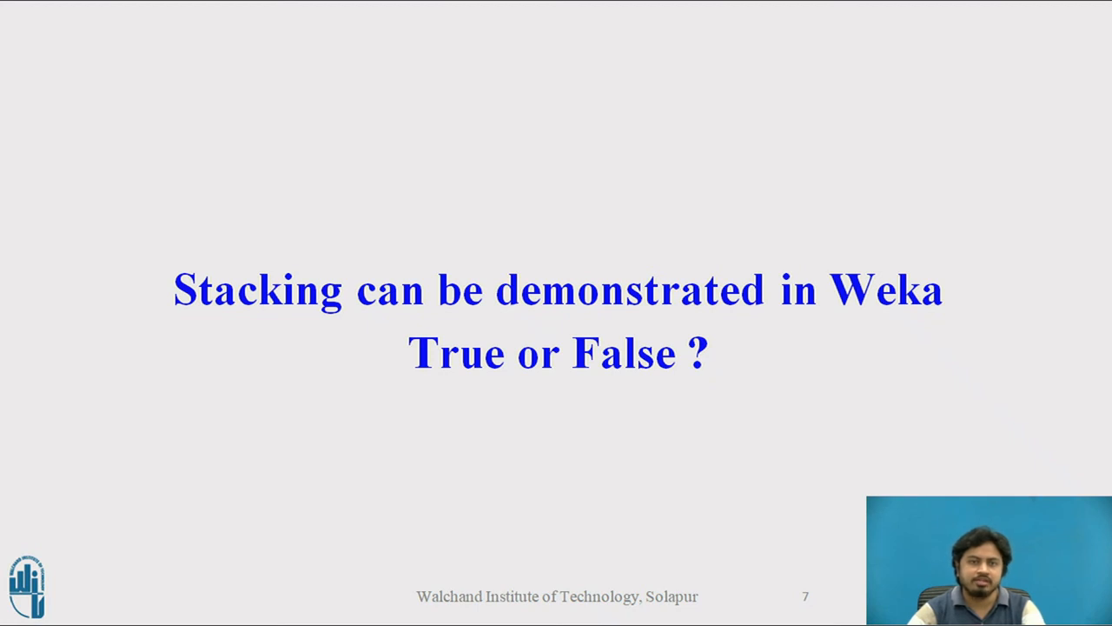
key(Right)
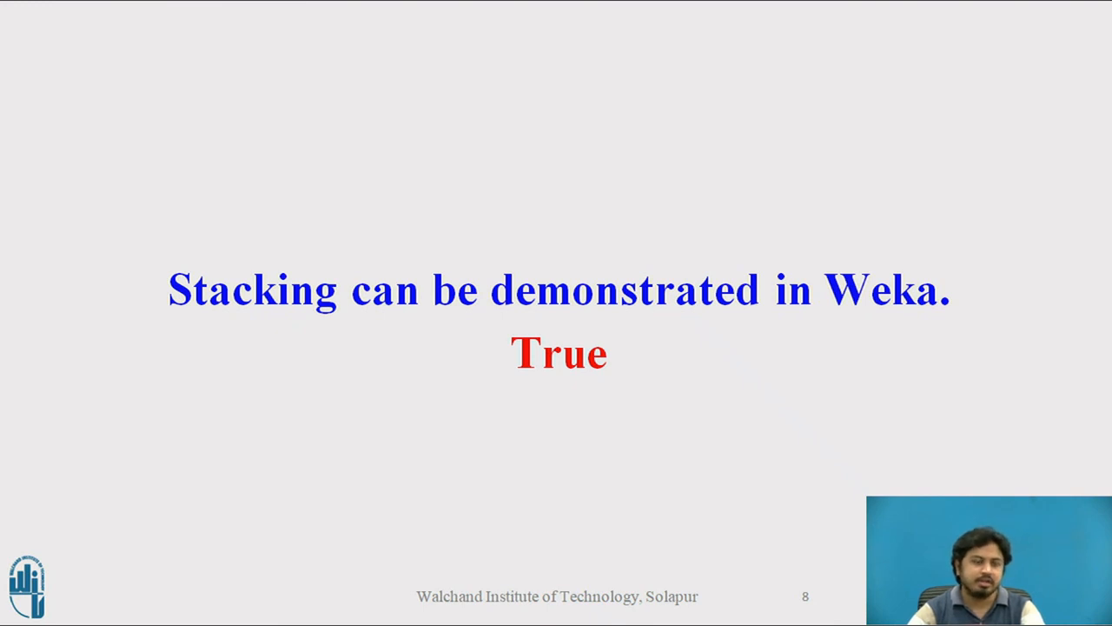
key(Right)
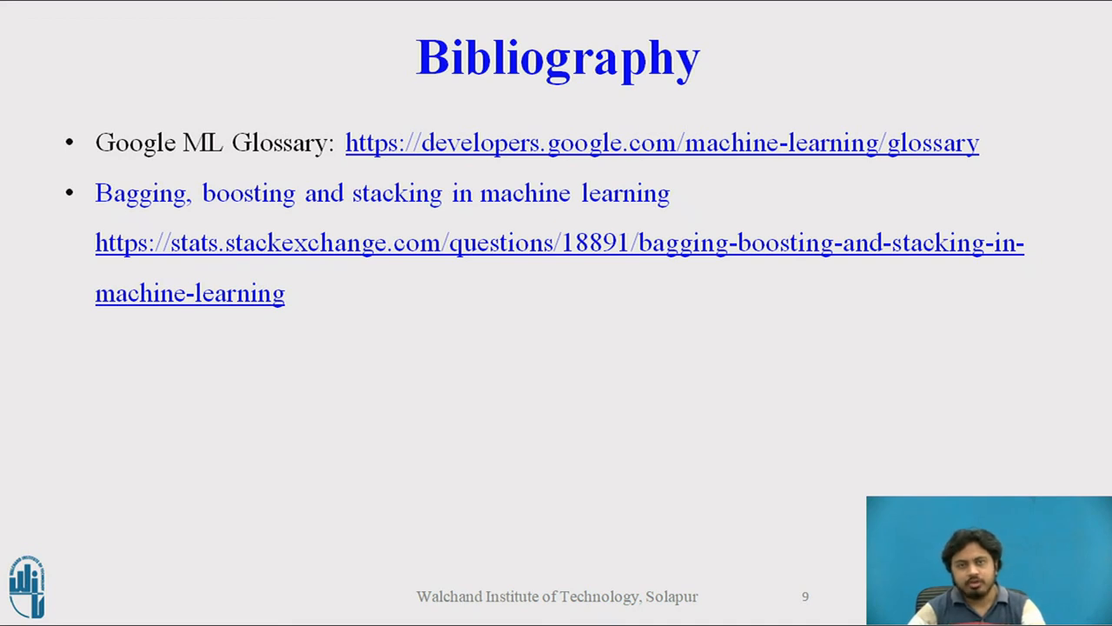
key(Right)
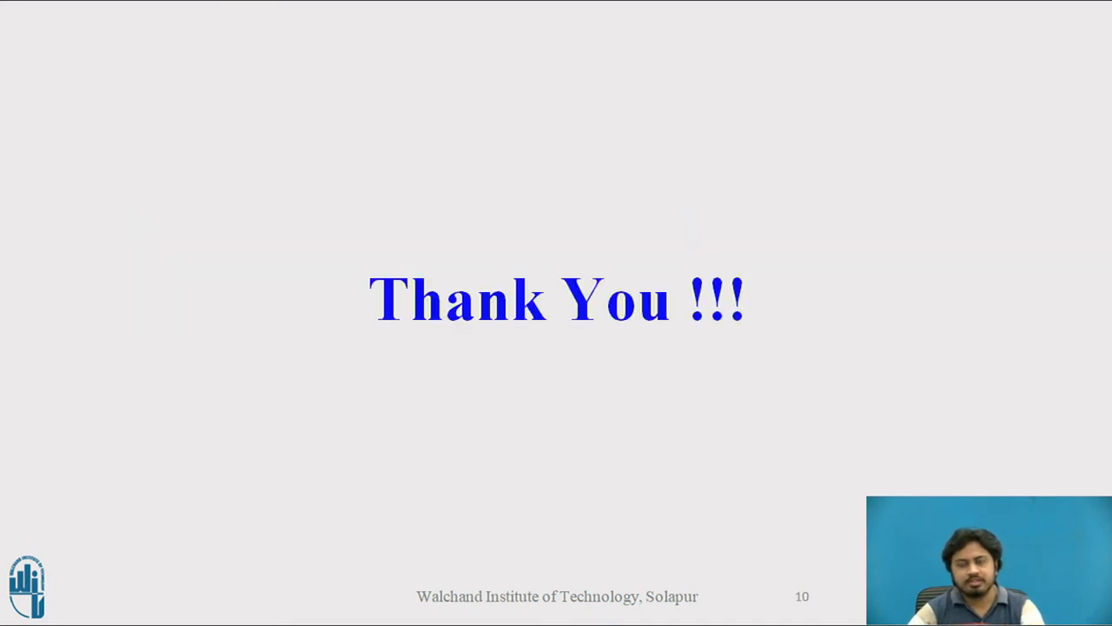